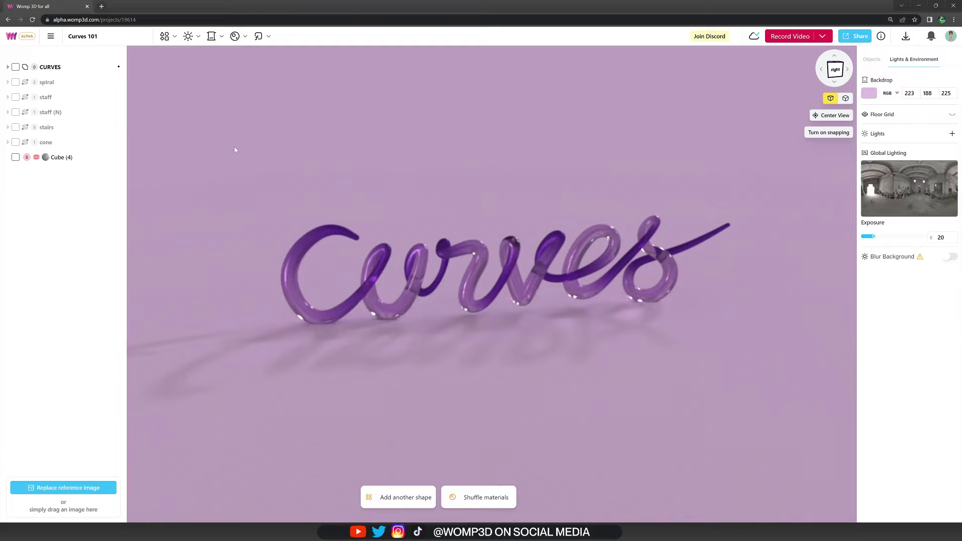
Expand the CURVES union and examine the full list of points that make up its curve, leaving it collapsed again.
click(7, 67)
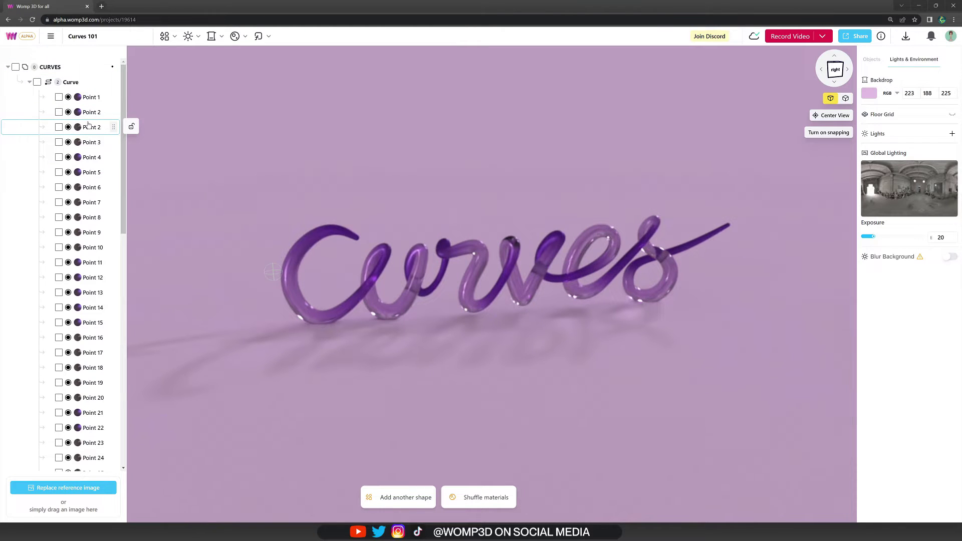
scroll(90, 136, down, 1)
scroll(96, 141, up, 1)
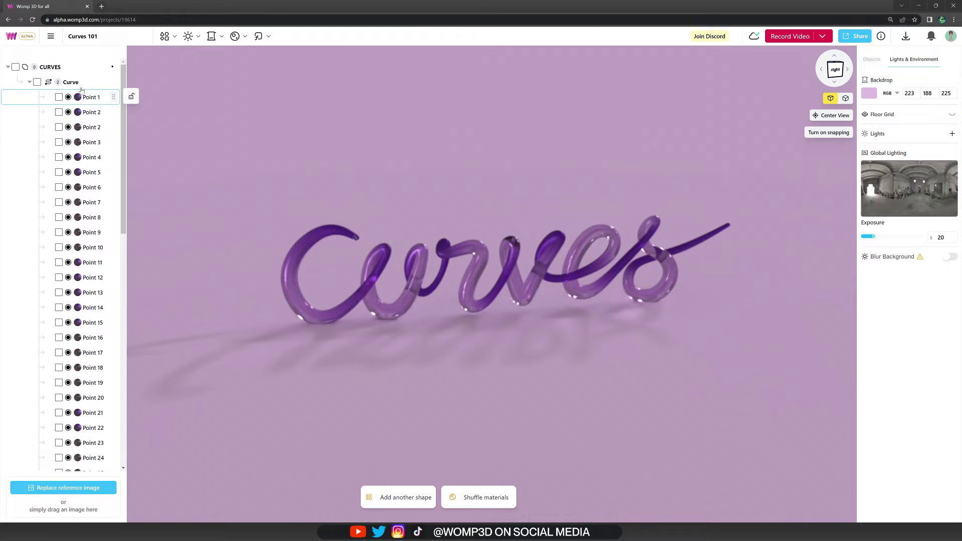
scroll(91, 156, down, 3)
scroll(91, 156, down, 6)
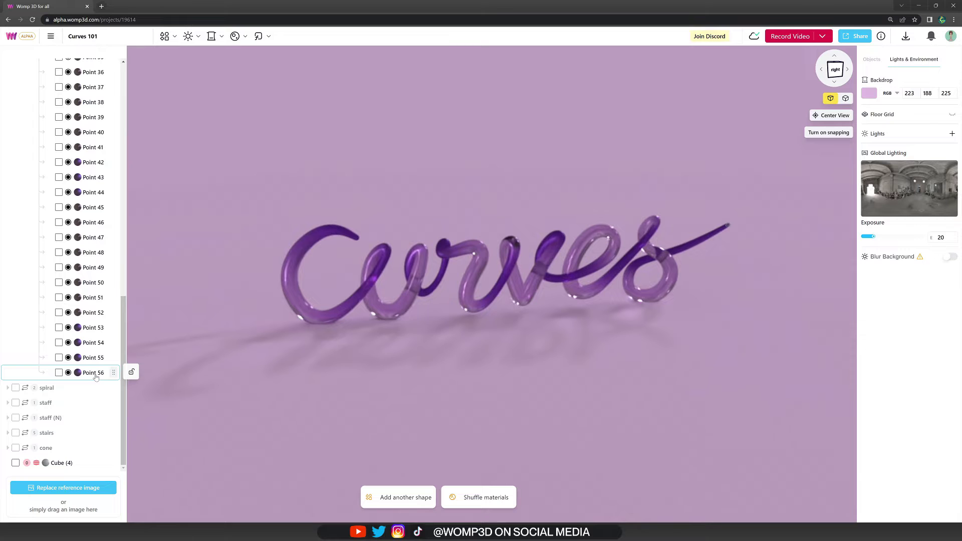
scroll(88, 344, up, 7)
scroll(83, 331, up, 3)
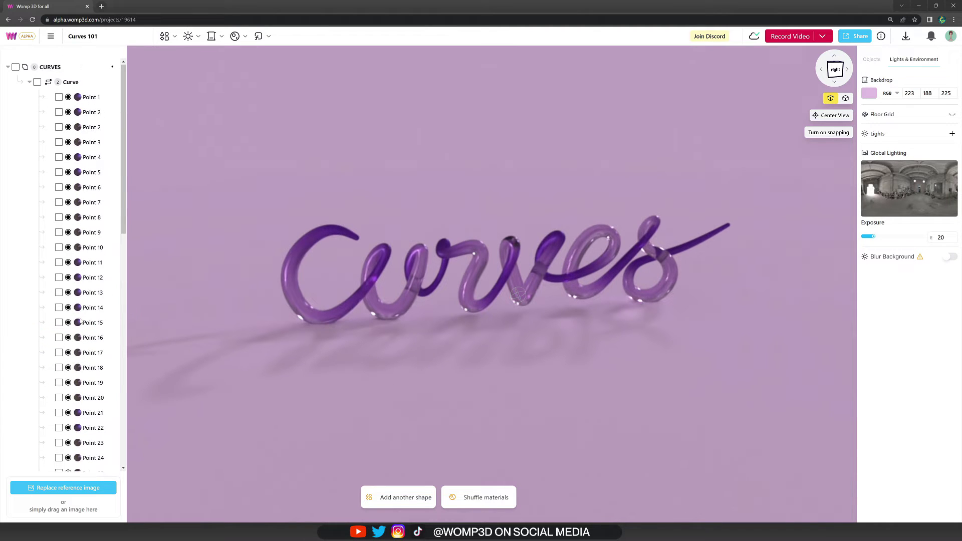
click(29, 82)
click(7, 67)
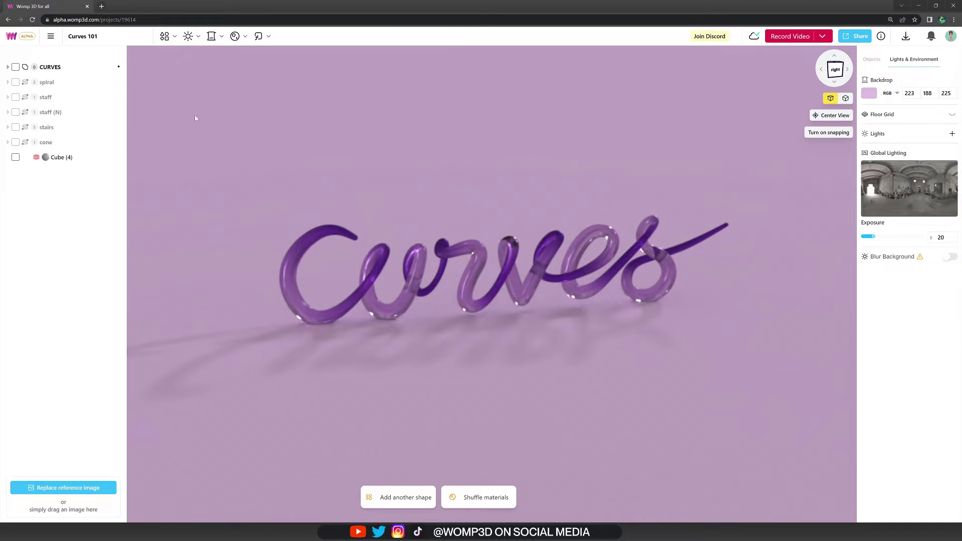
Add a 2 Point curve primitive to the scene from the object library.
click(165, 37)
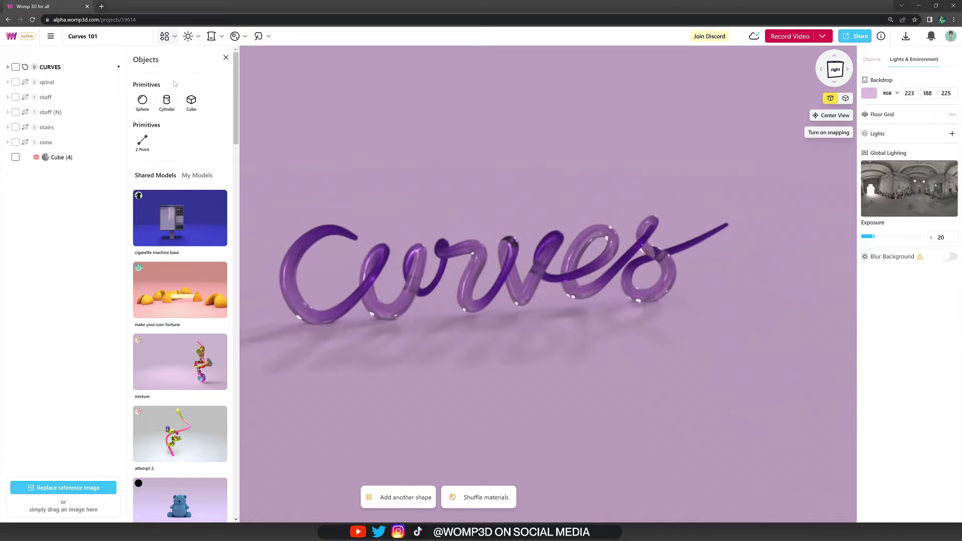
click(144, 143)
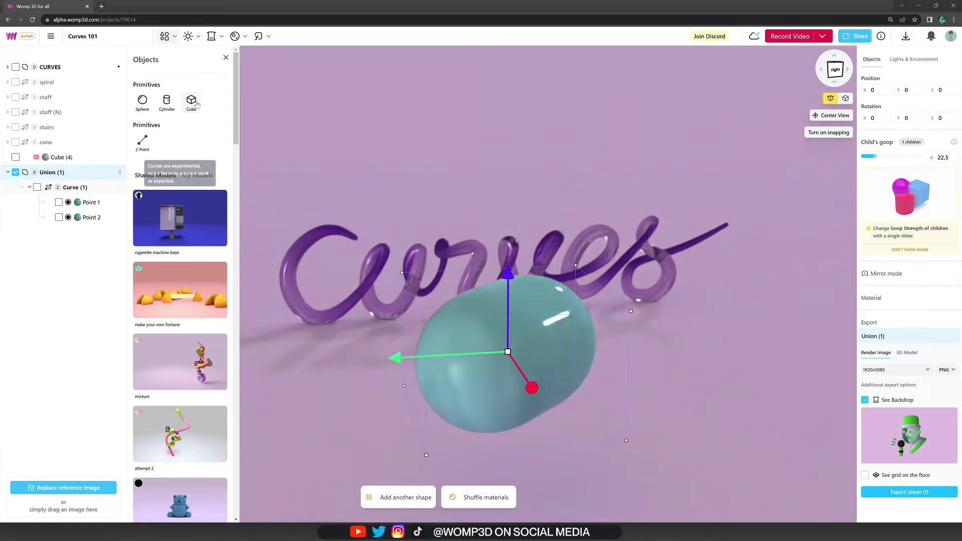
click(225, 59)
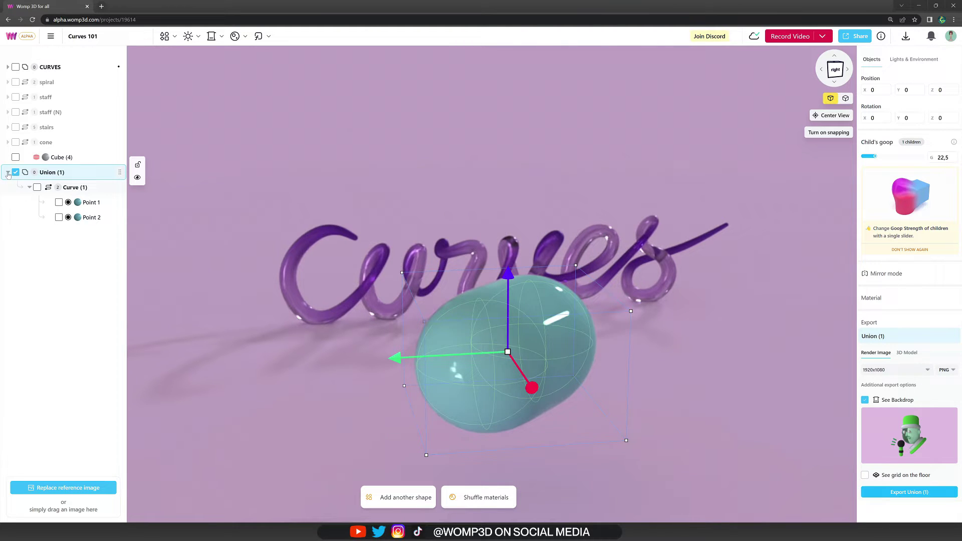
Stretch the new curve by moving its Point 2 away from Point 1 to about X 469.
click(76, 191)
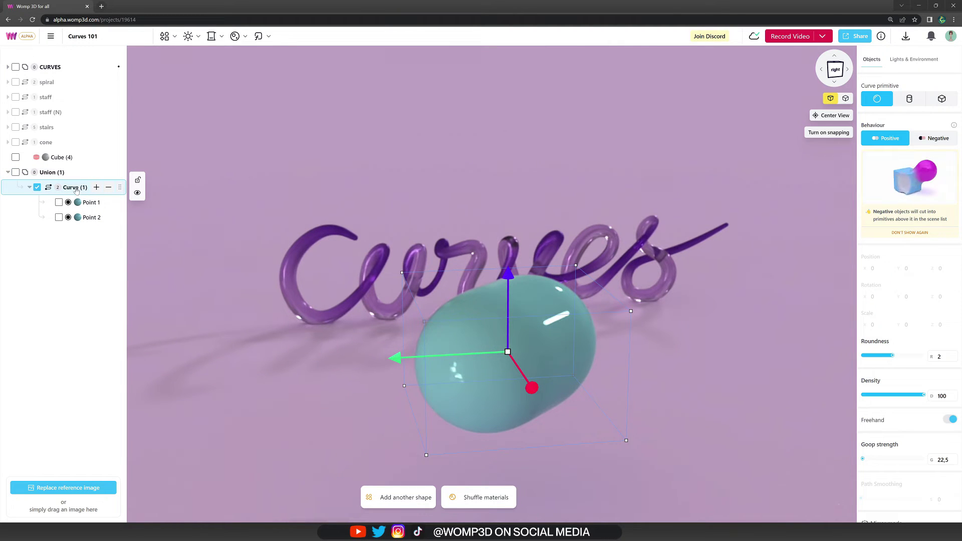
click(90, 217)
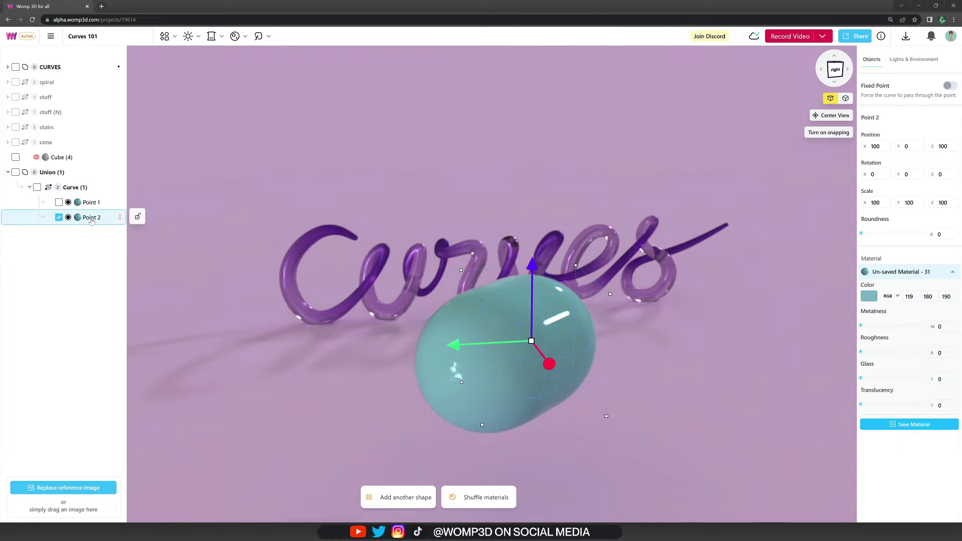
drag(454, 345, 671, 331)
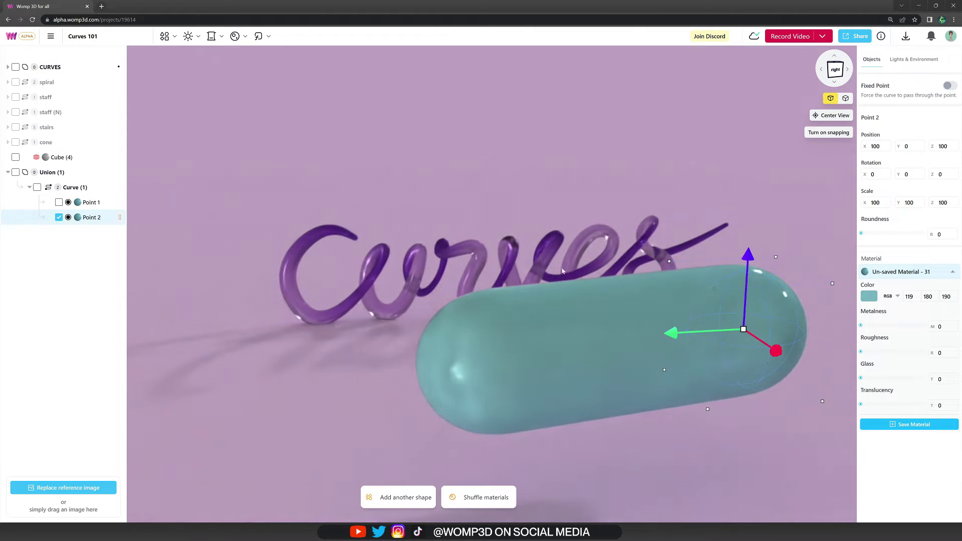
Add a third point to the curve, placed at about X 269, Y 86, Z 1105 and scaled to about 67.8.
mouse_move(96, 190)
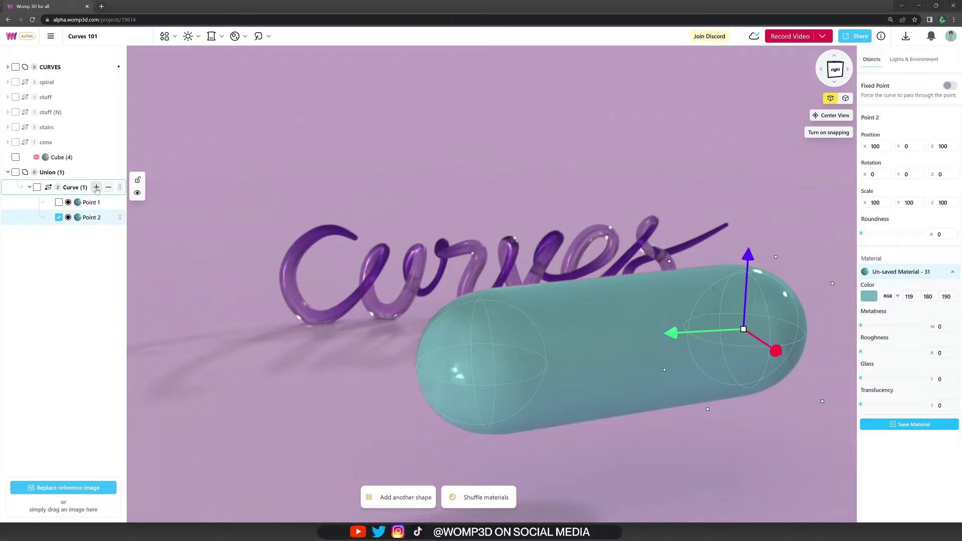
click(96, 188)
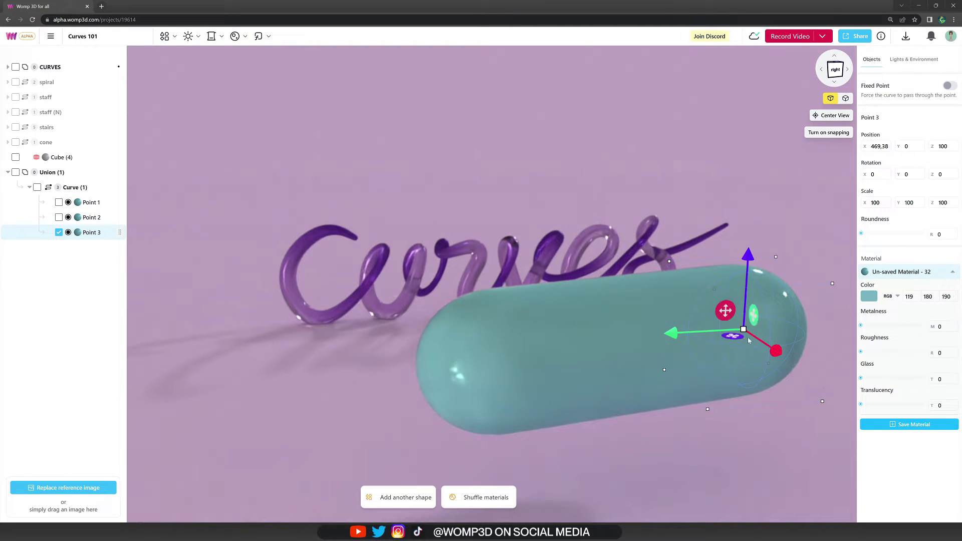
drag(776, 351, 505, 185)
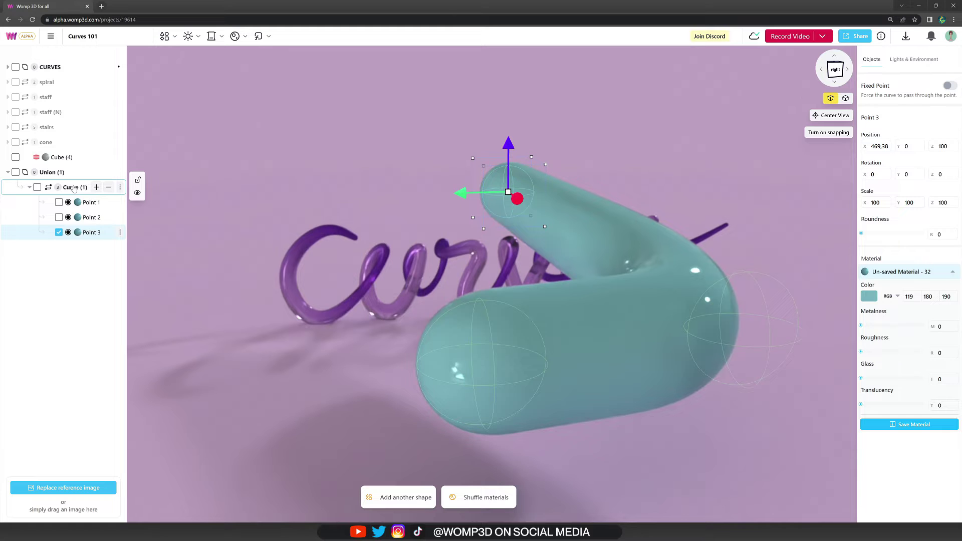
Try moving Curve (1) out of its Union (1) parent and undo that move.
drag(73, 188, 45, 256)
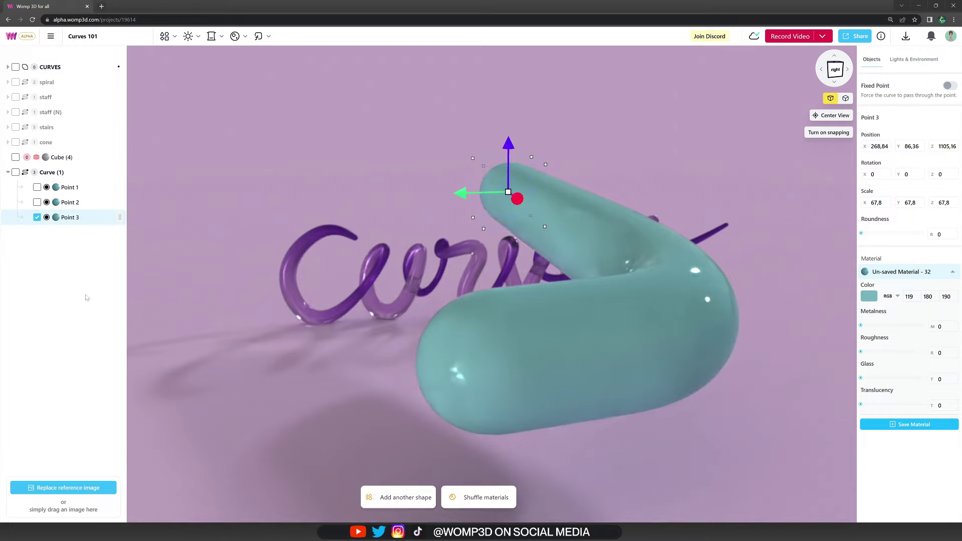
key(ctrl+z)
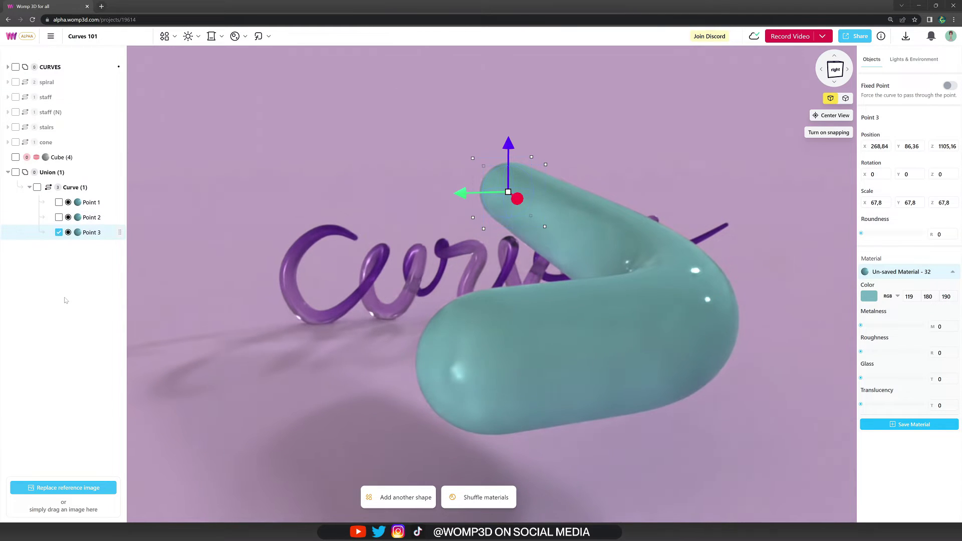
Color the curve's Point 3 yellow-green with RGB 199, 215, 68 and set its metalness to 60.
click(95, 205)
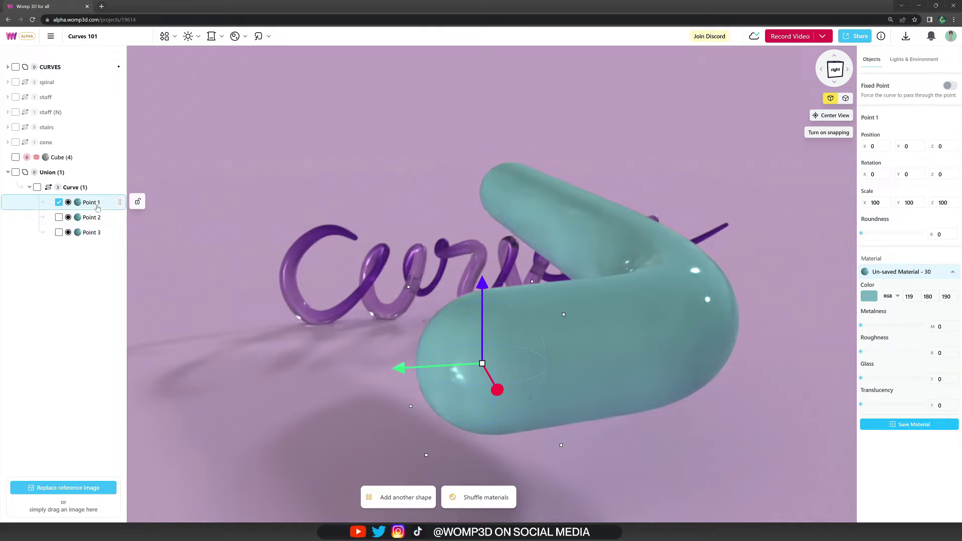
click(91, 232)
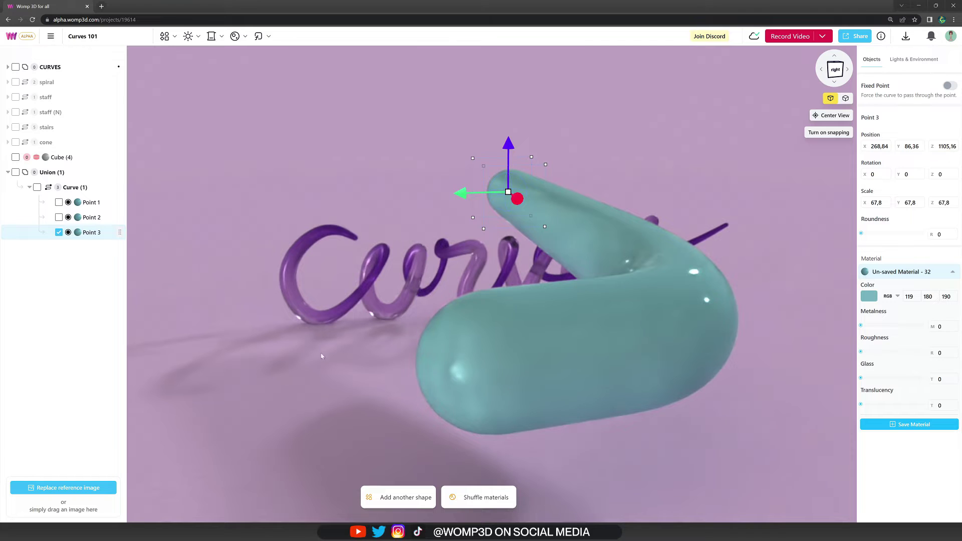
click(872, 298)
drag(806, 379, 776, 381)
click(824, 305)
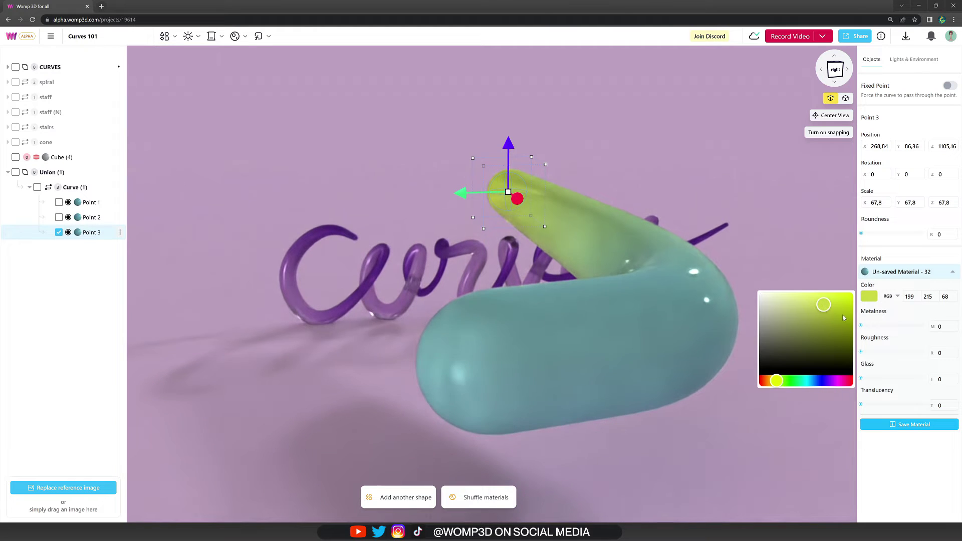
drag(862, 326, 899, 326)
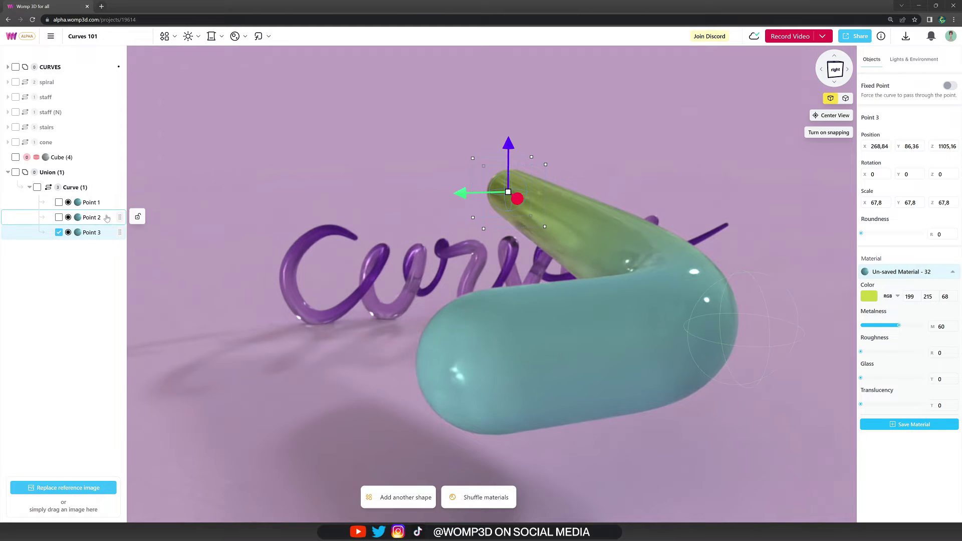
Color the curve's Point 1 magenta with RGB 202, 91, 216 and deselect it.
click(91, 203)
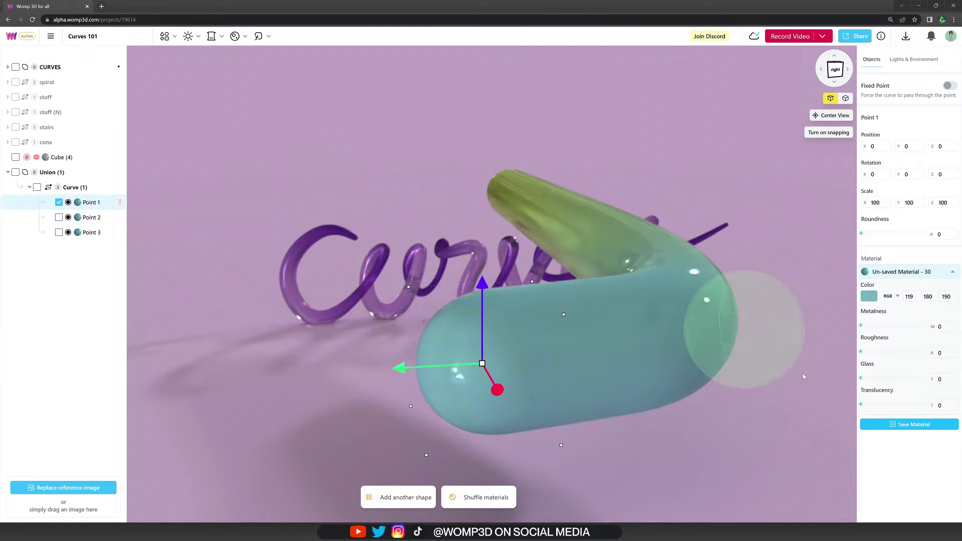
click(872, 300)
drag(816, 383, 836, 382)
drag(813, 321, 812, 306)
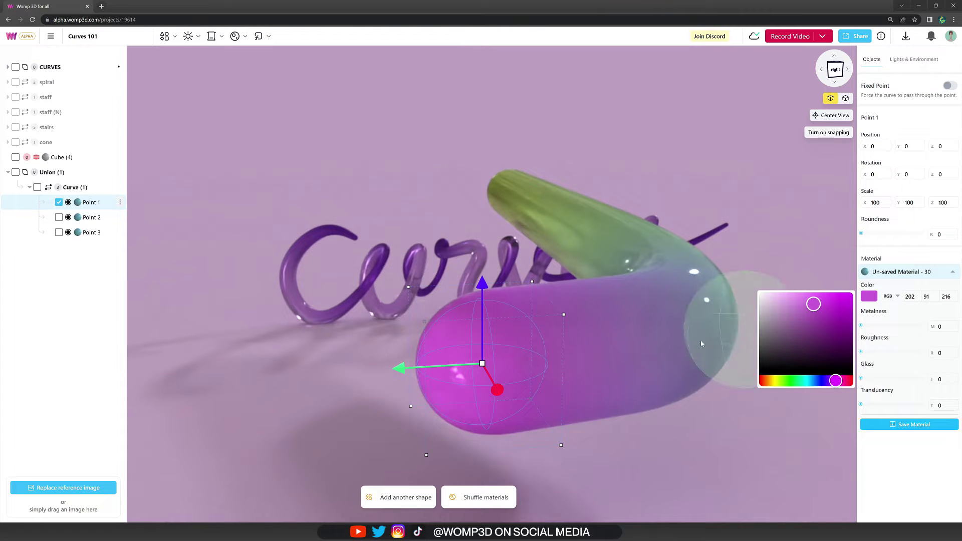
click(702, 423)
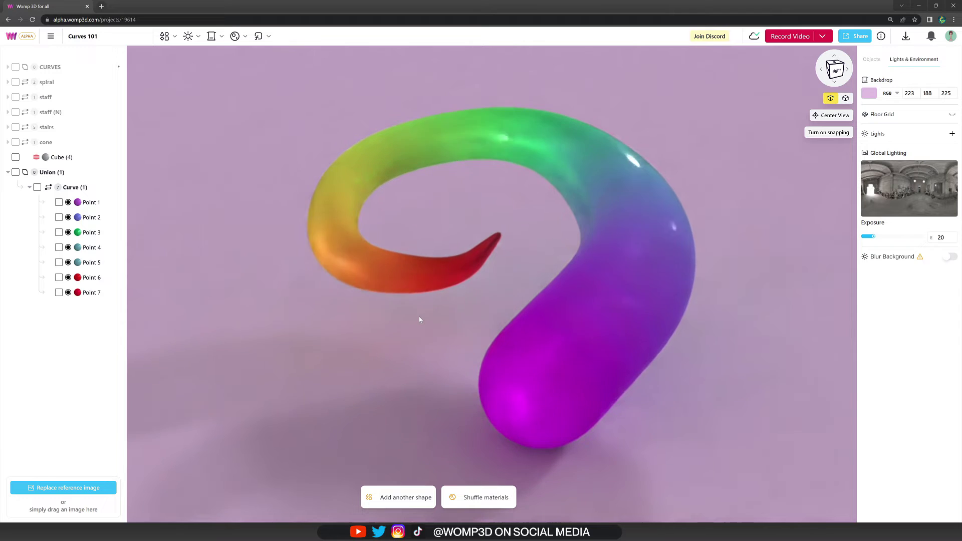
Extend the curve's red tip slightly upward with an eighth point and remove that point again.
mouse_move(101, 198)
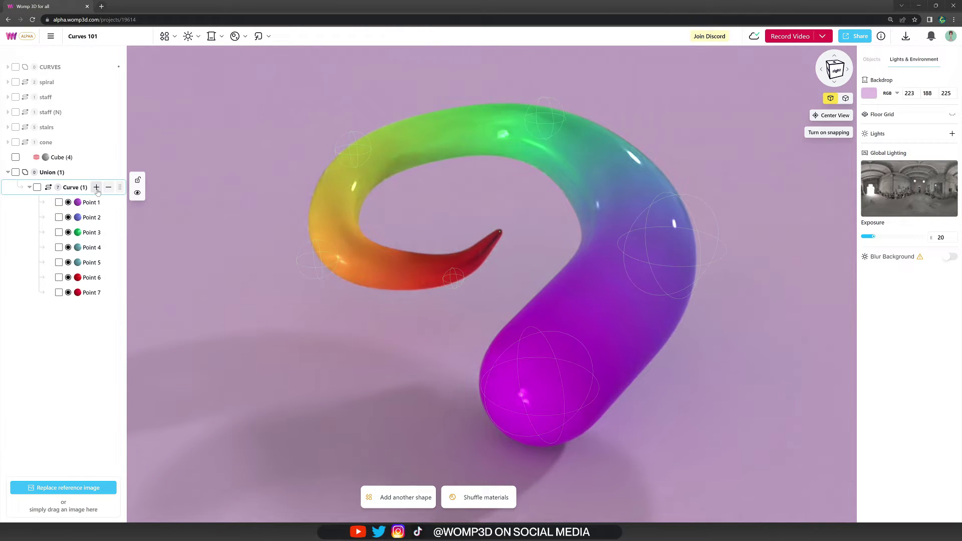
click(97, 187)
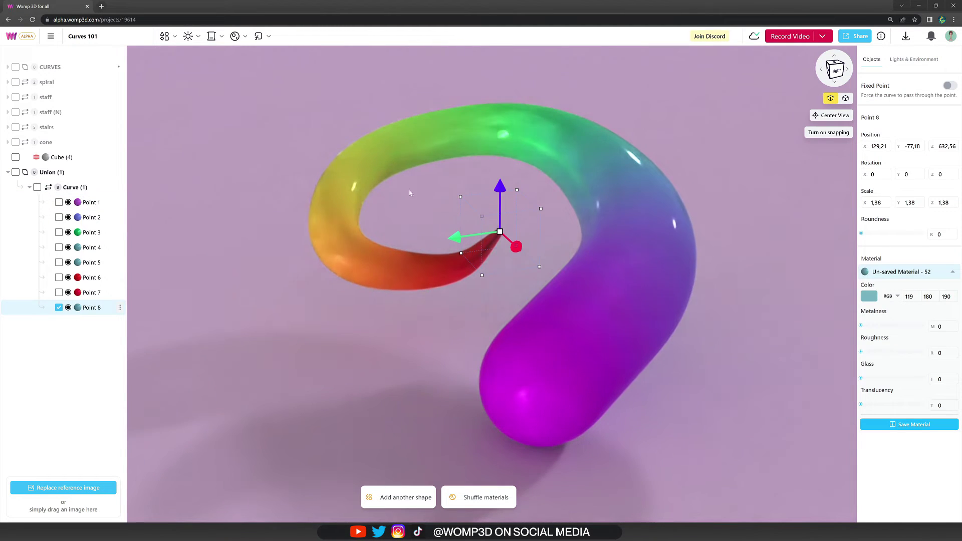
drag(491, 168, 493, 159)
mouse_move(90, 177)
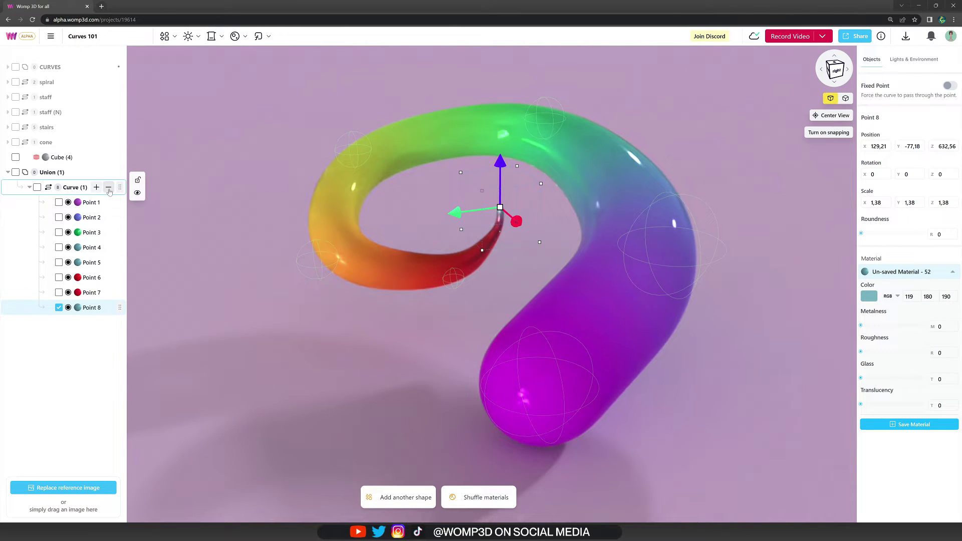
click(109, 187)
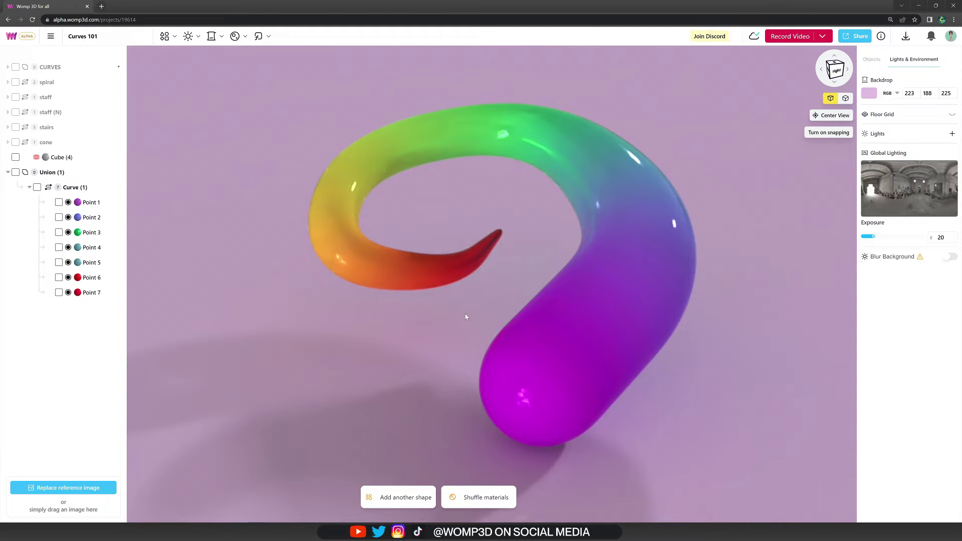
Try the cylinder and cube primitives on the whole Curve (1), settling on the cylinder.
click(72, 189)
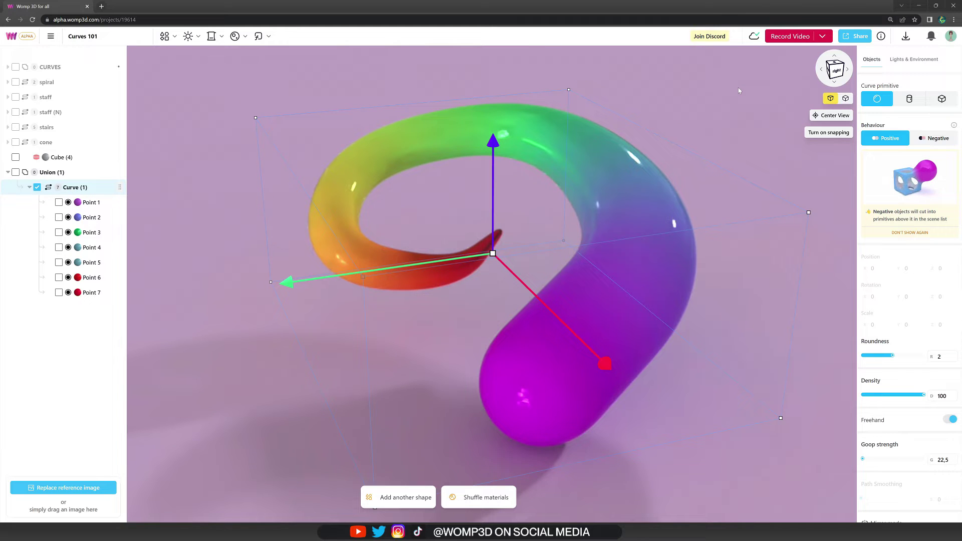
click(909, 99)
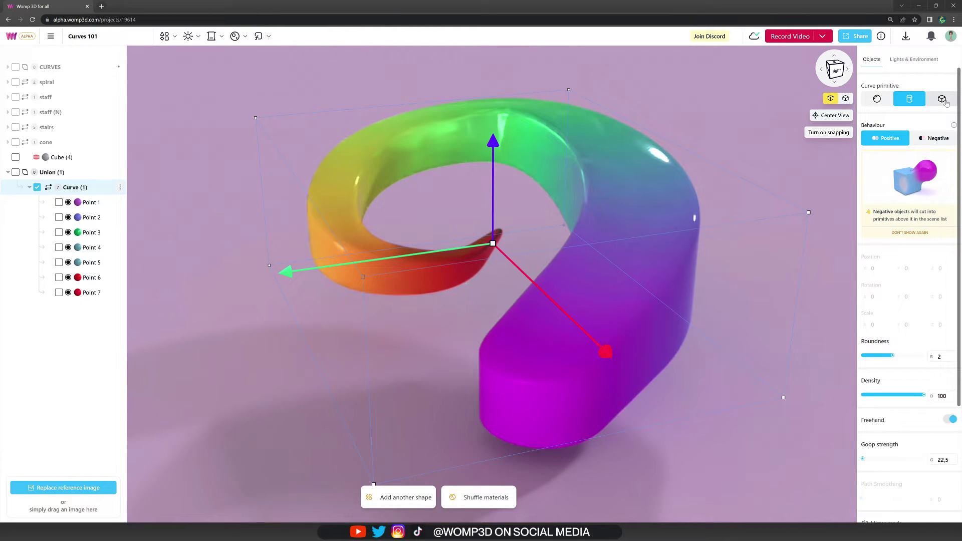
click(943, 102)
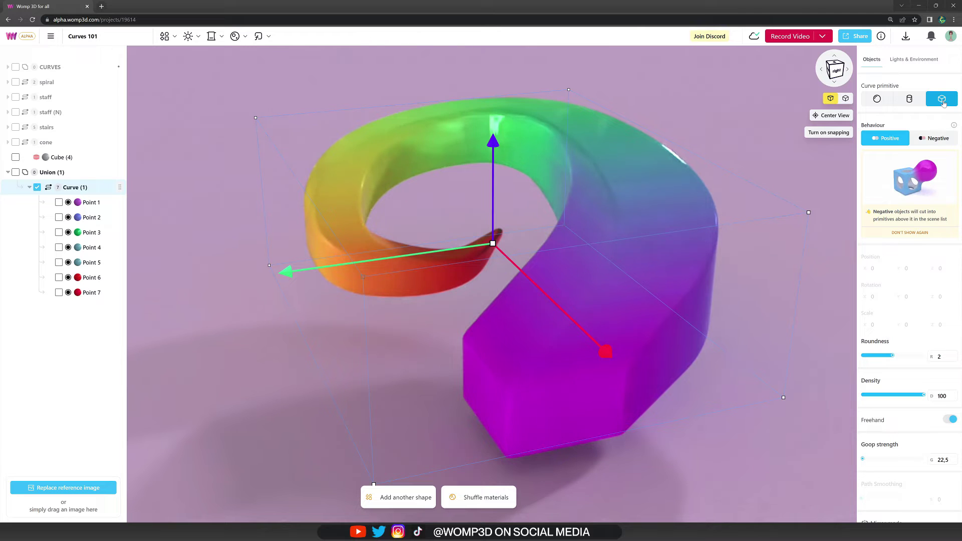
click(915, 102)
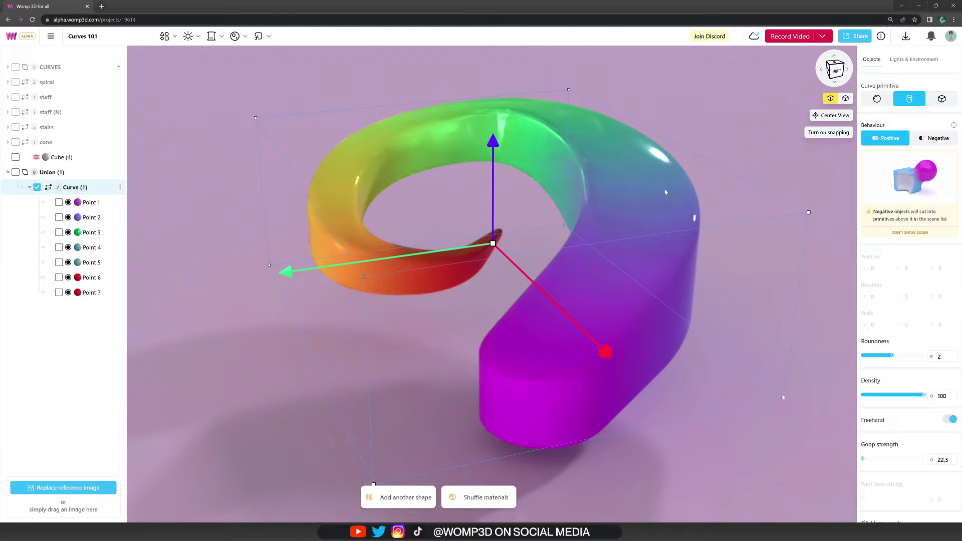
Flatten the cylinder at the curve's Point 1 slightly by lowering its top.
click(95, 204)
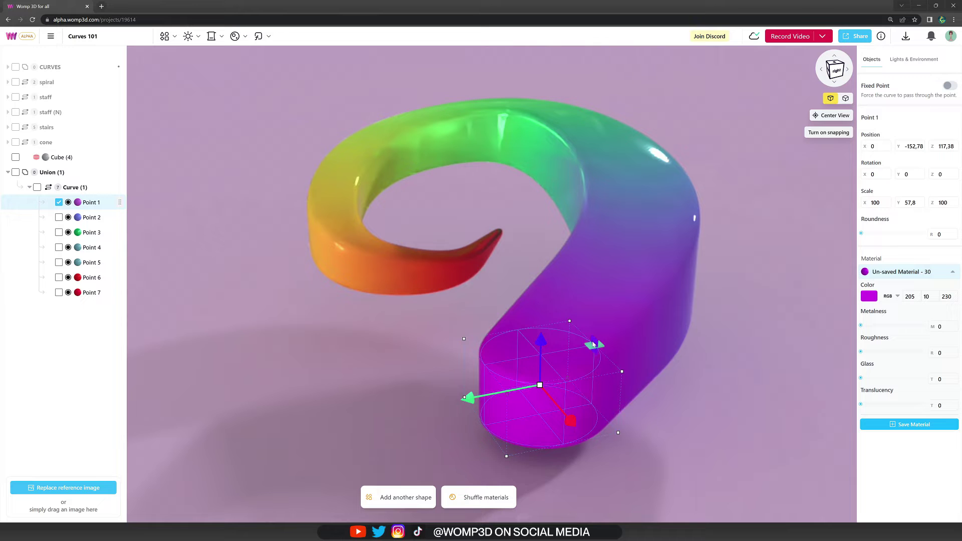
drag(595, 345, 594, 376)
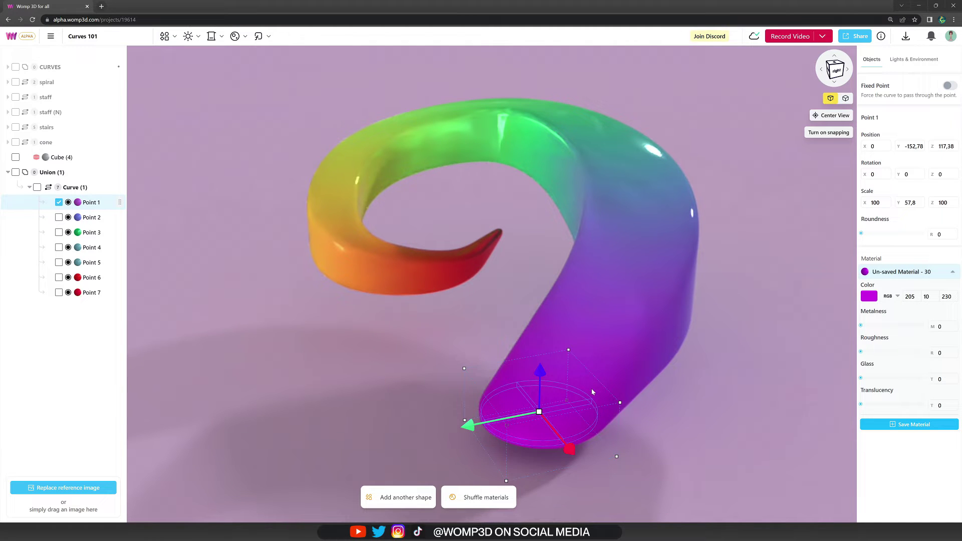
drag(593, 373, 594, 362)
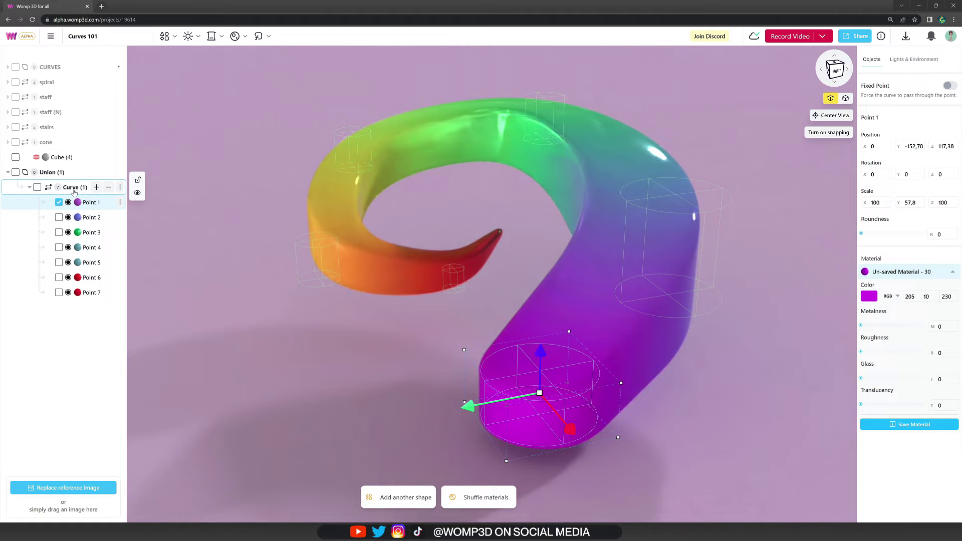
Select the whole curve and set its primitive to sphere.
click(662, 203)
click(878, 98)
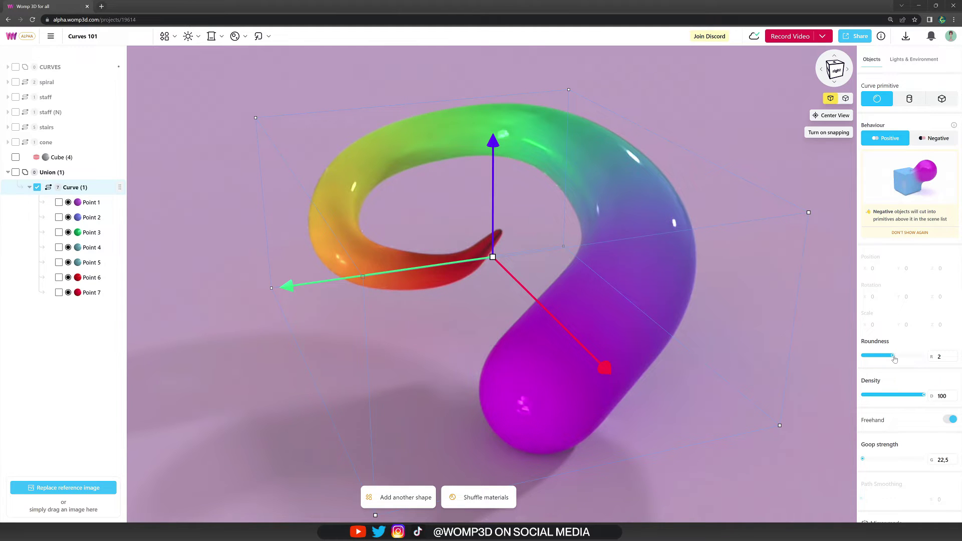
Try roundness values 3 and 1 on Curve (1), settling on 2.
drag(893, 356, 923, 356)
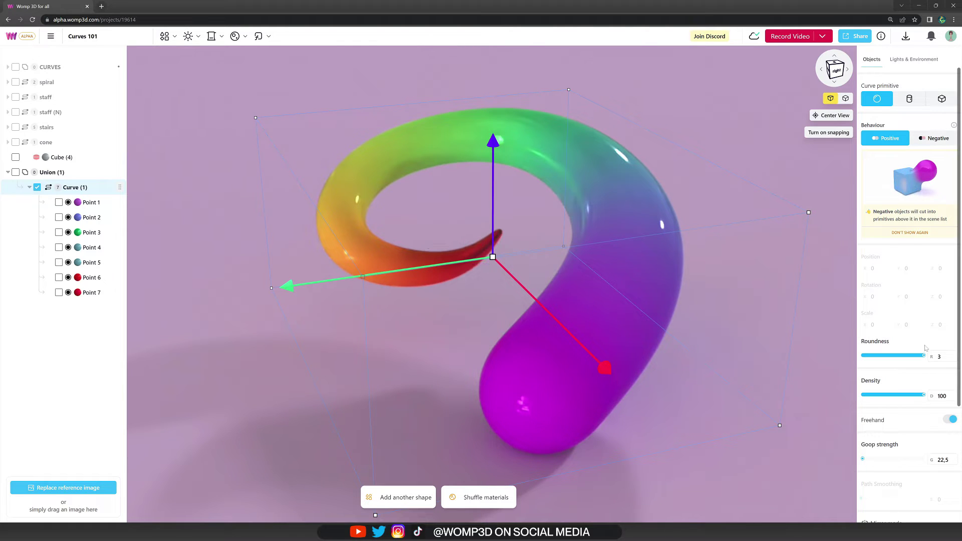
drag(924, 356, 893, 356)
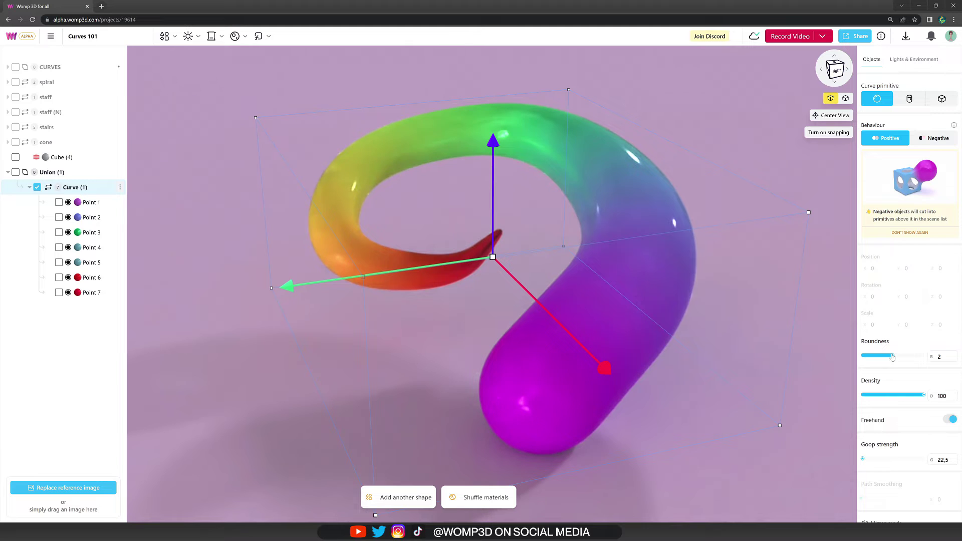
drag(875, 358, 861, 357)
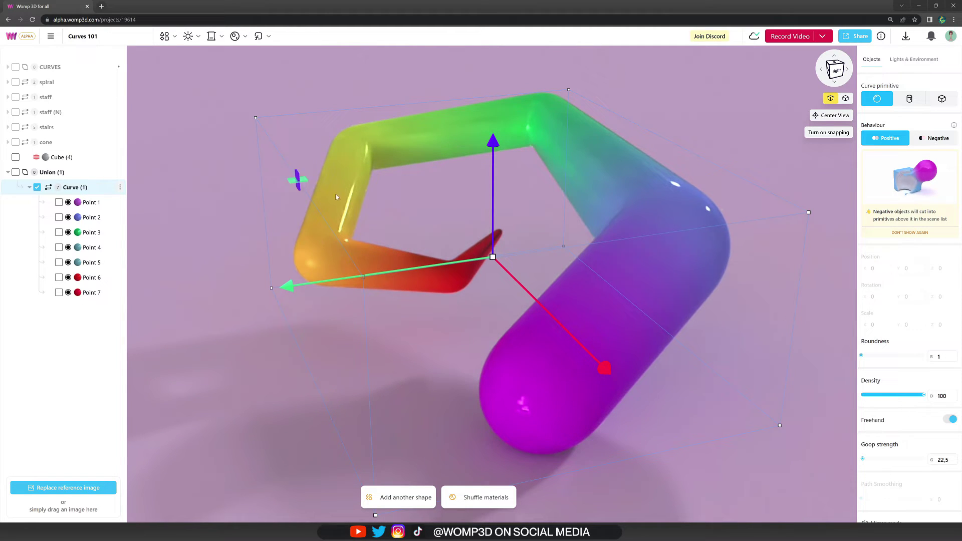
click(783, 300)
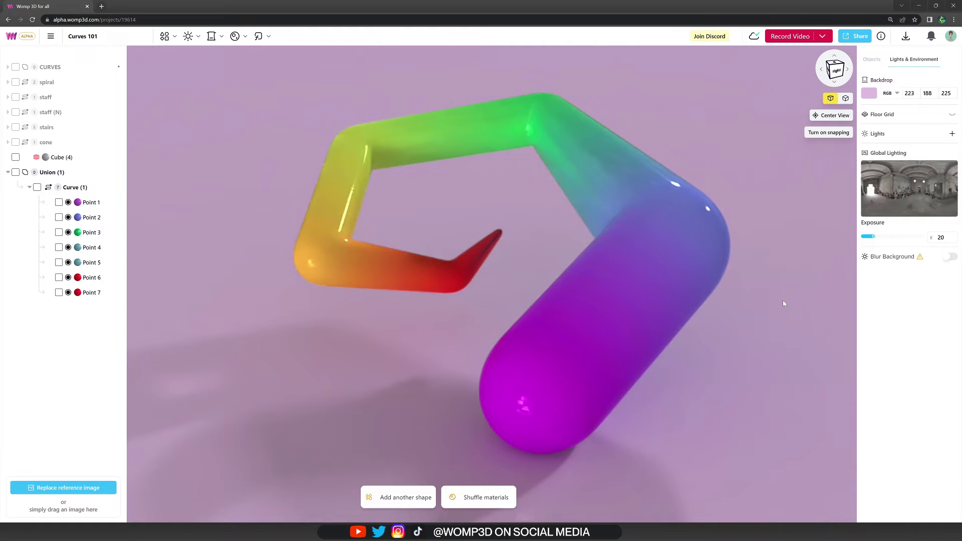
click(78, 189)
drag(869, 357, 893, 356)
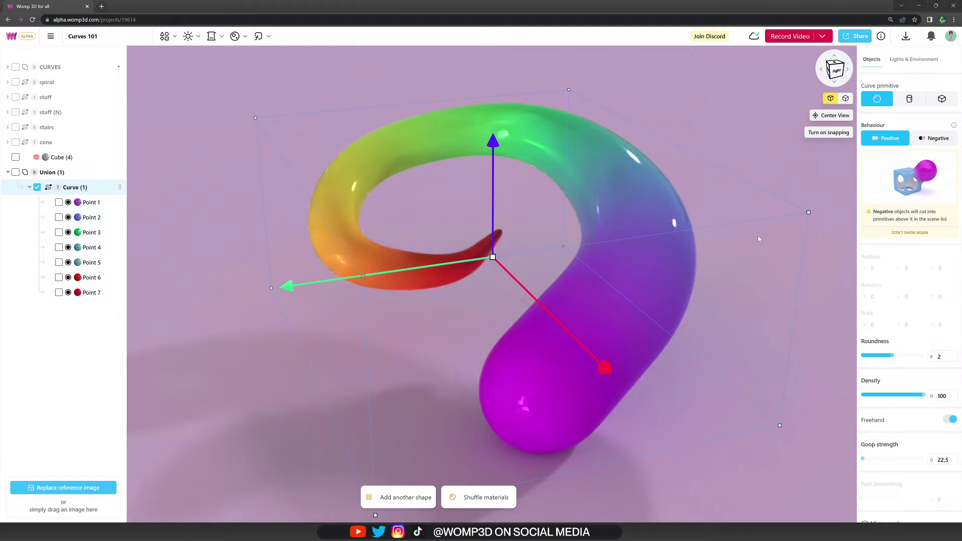
Try a goop strength of 97 on Curve (1) and reduce it to 0.
mouse_move(924, 399)
mouse_down()
mouse_move(863, 398)
mouse_move(930, 398)
mouse_up()
scroll(914, 412, down, 1)
drag(863, 422, 867, 424)
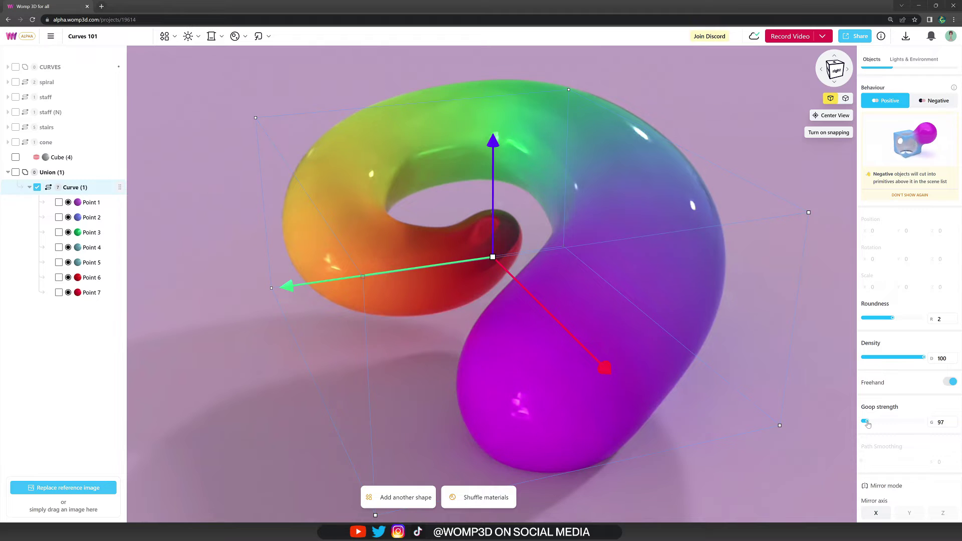
drag(868, 424, 855, 425)
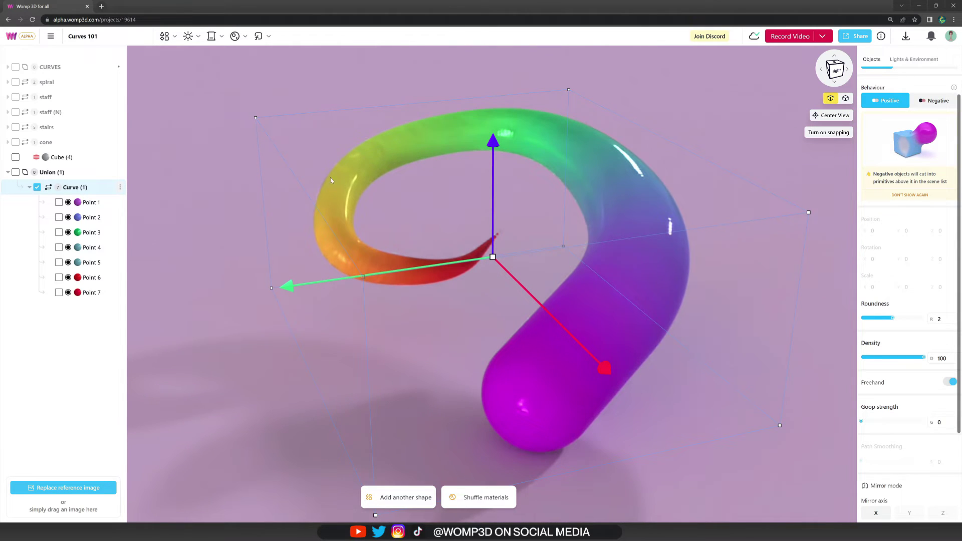
Set Curve (1)'s goop strength to 15 while previewing the cylinder primitive, and return it to the sphere primitive.
scroll(883, 164, up, 1)
click(910, 99)
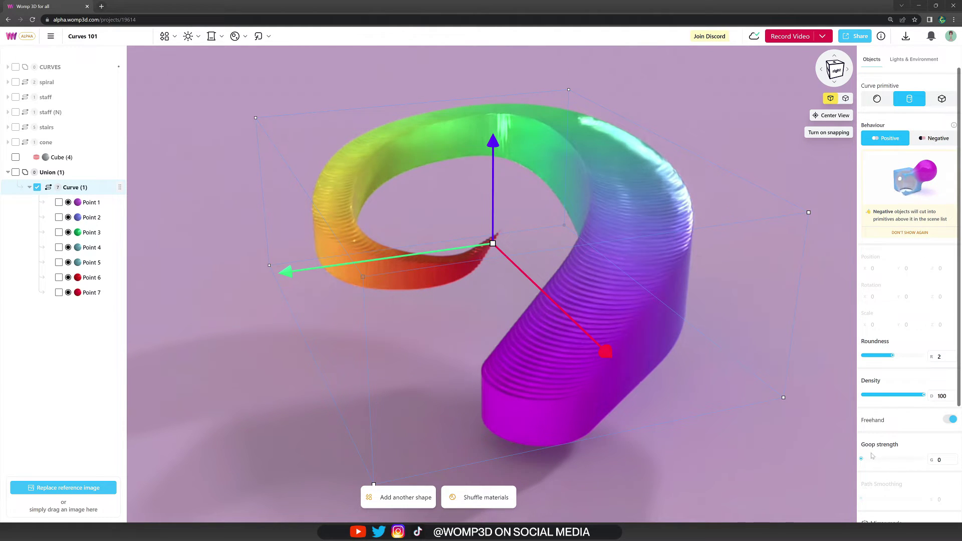
click(941, 459)
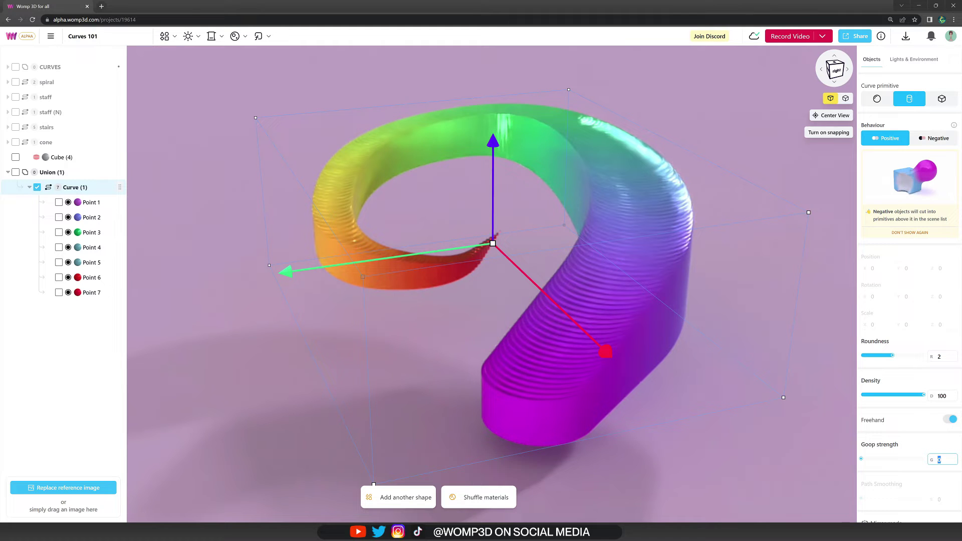
text(15)
key(Return)
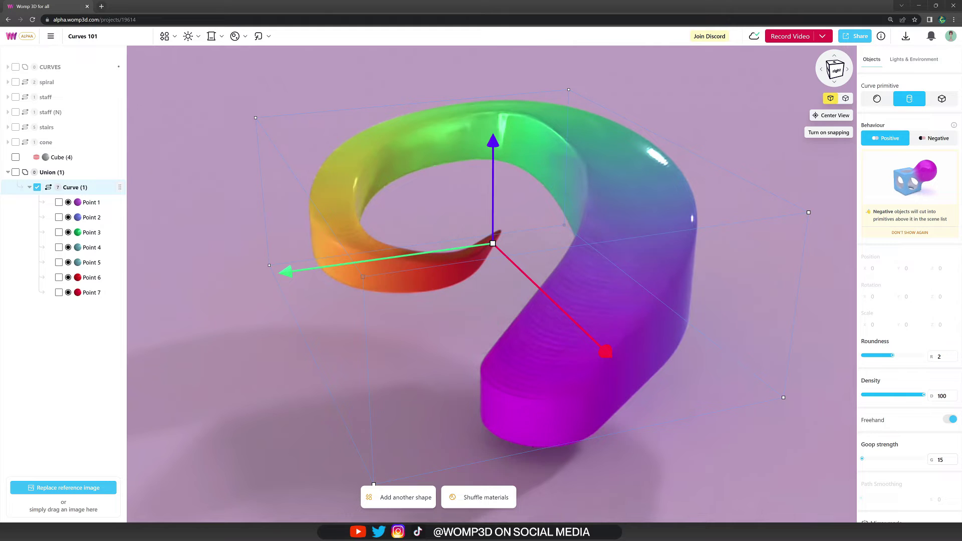
click(877, 99)
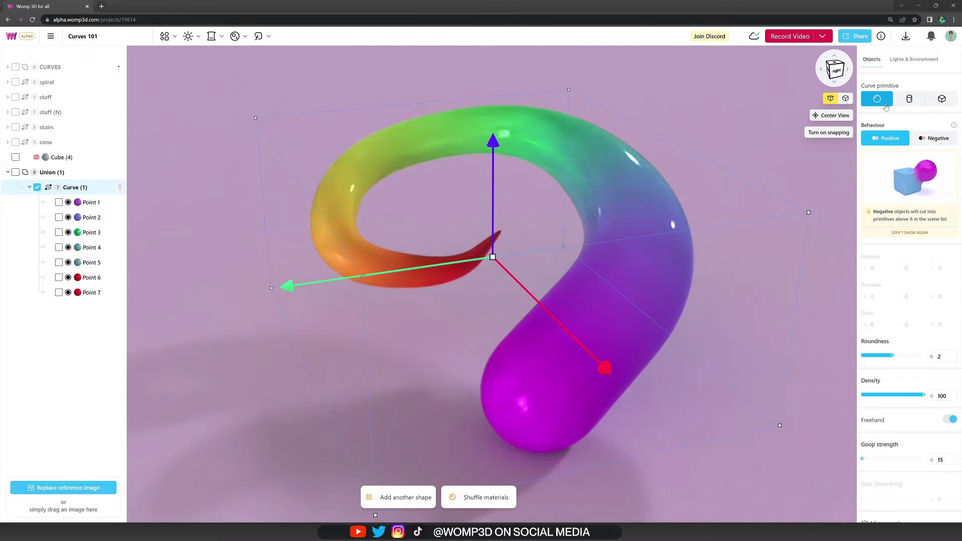
click(749, 119)
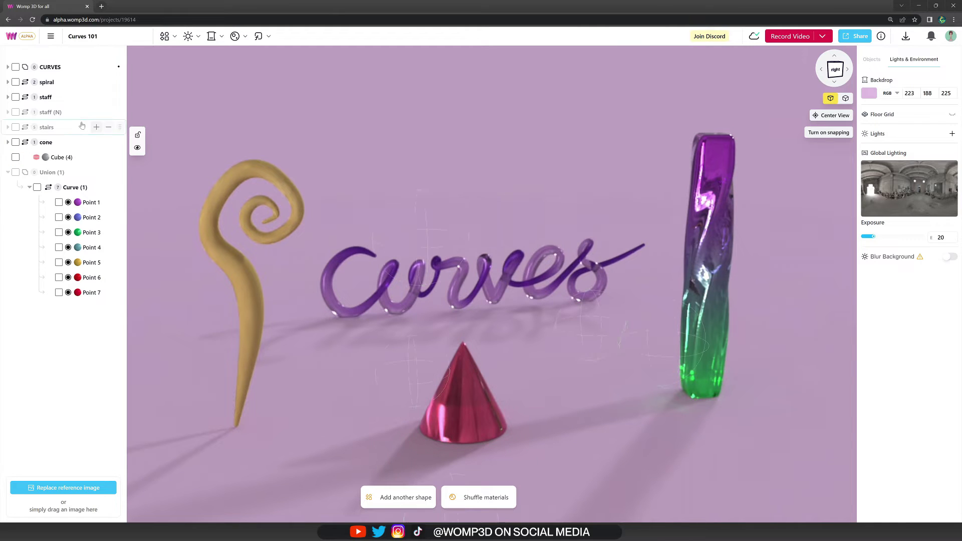
Give the staff curve angular corners by setting its roundness to 1.
click(65, 98)
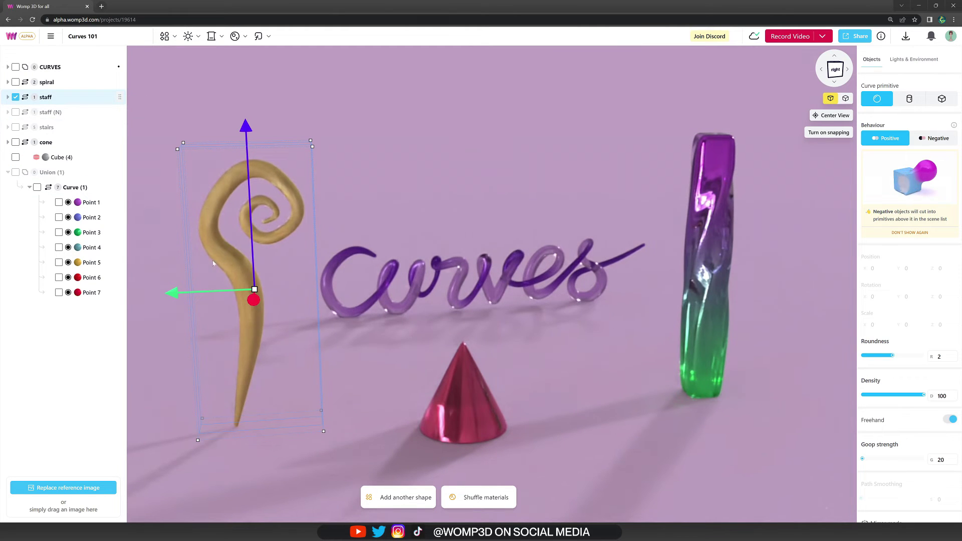
mouse_move(266, 284)
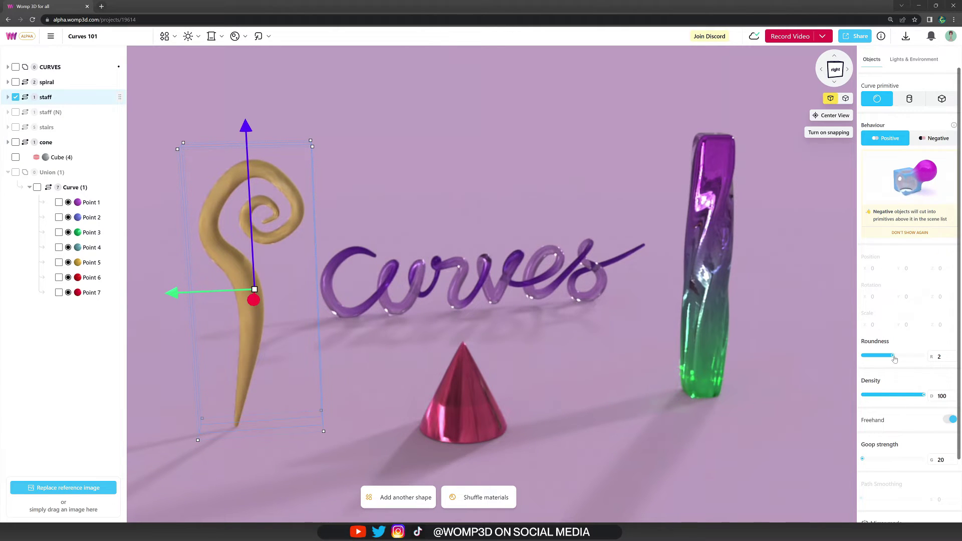
drag(895, 358, 858, 356)
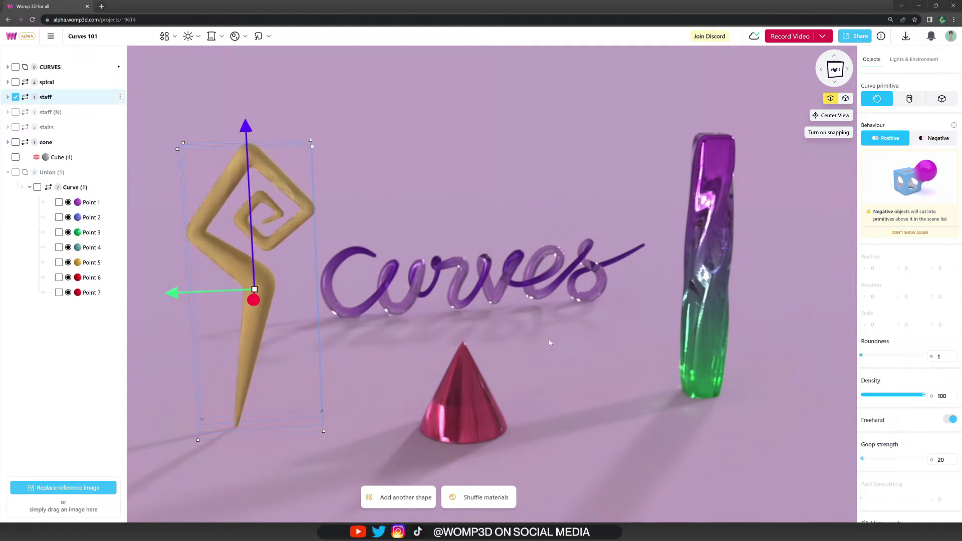
click(385, 359)
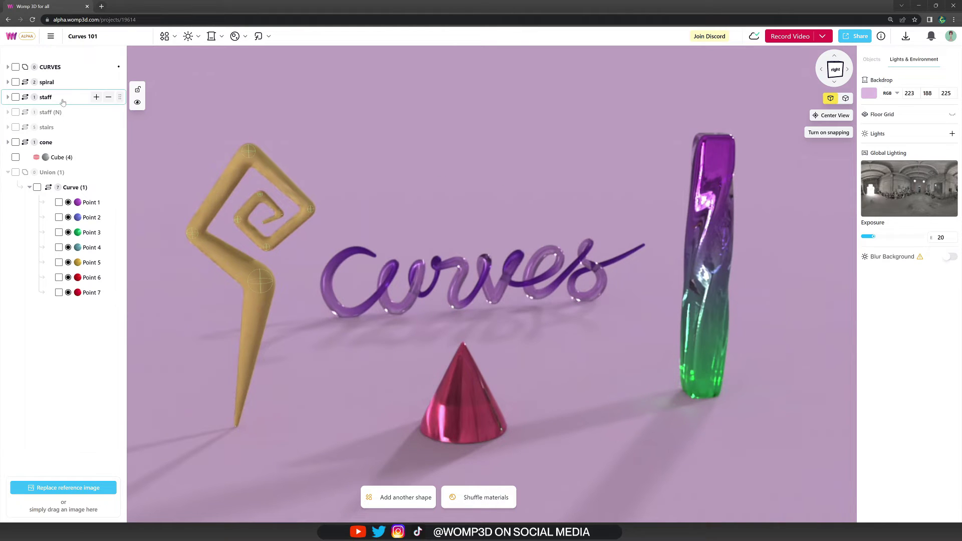
Split the spiral curve into separate pieces with a density of 11 and set its primitive to sphere.
click(8, 83)
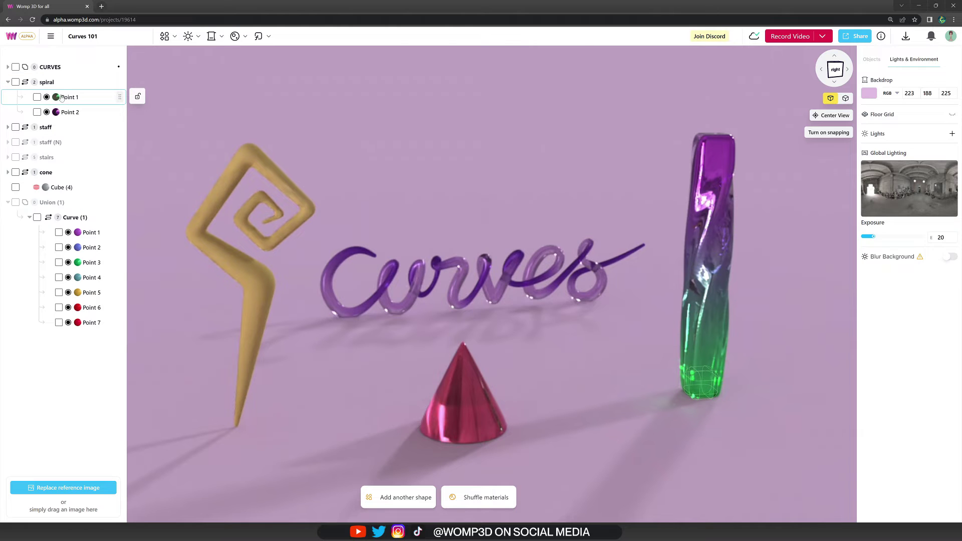
click(70, 112)
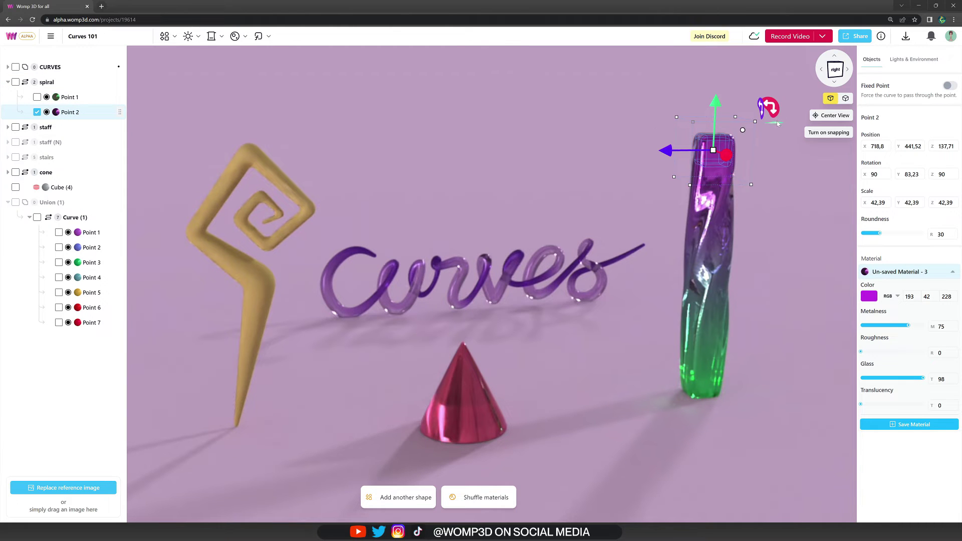
drag(781, 129, 661, 140)
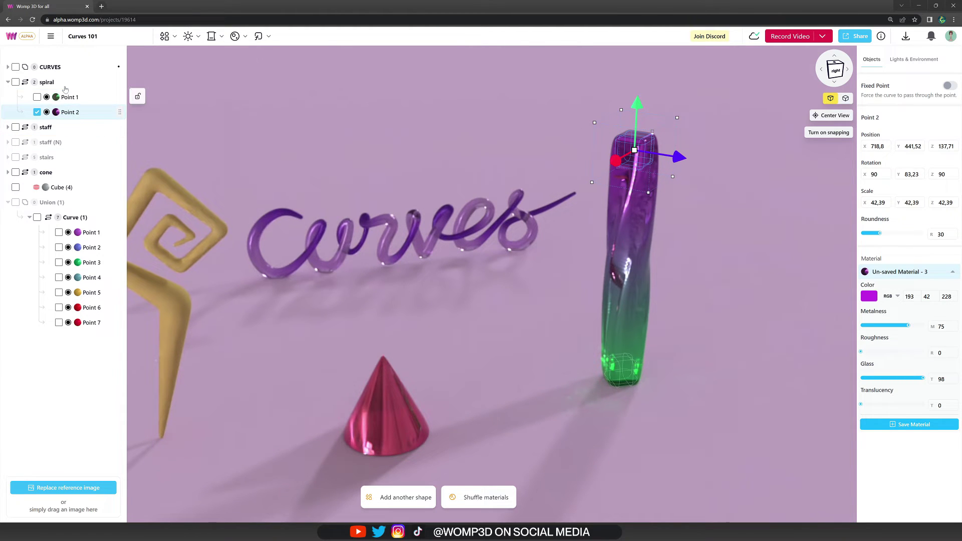
click(124, 82)
drag(925, 395, 869, 395)
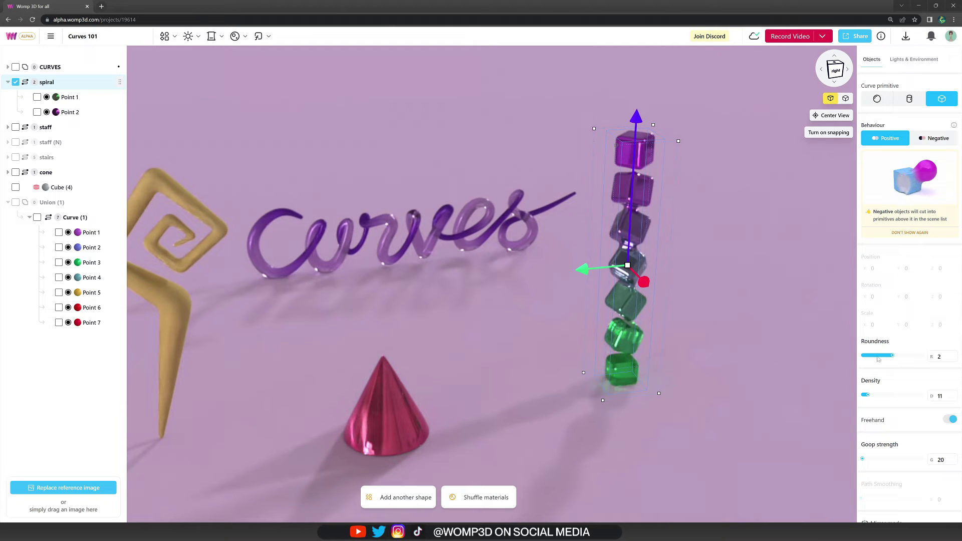
click(908, 99)
click(878, 99)
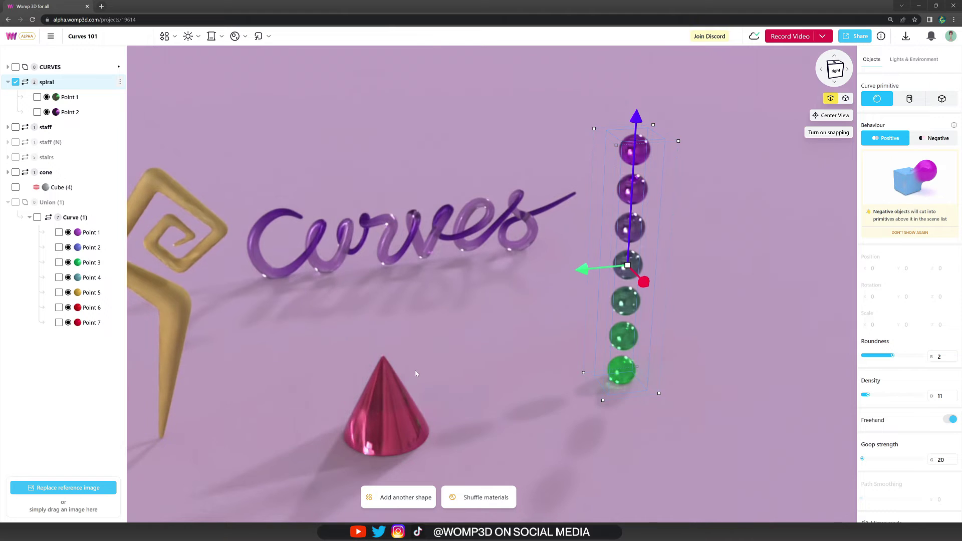
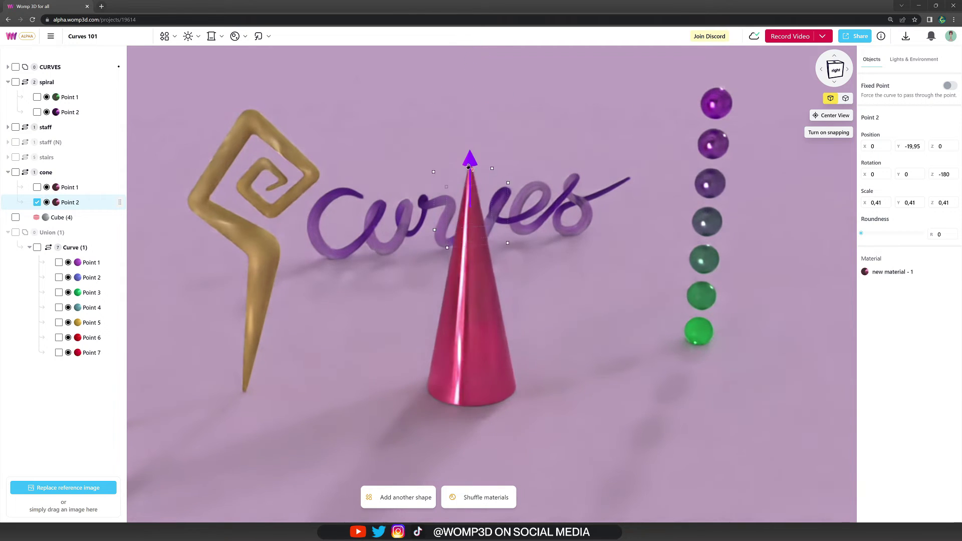
Select the negative Cube (4) together with the cone and move both slightly sideways along the floor.
click(73, 221)
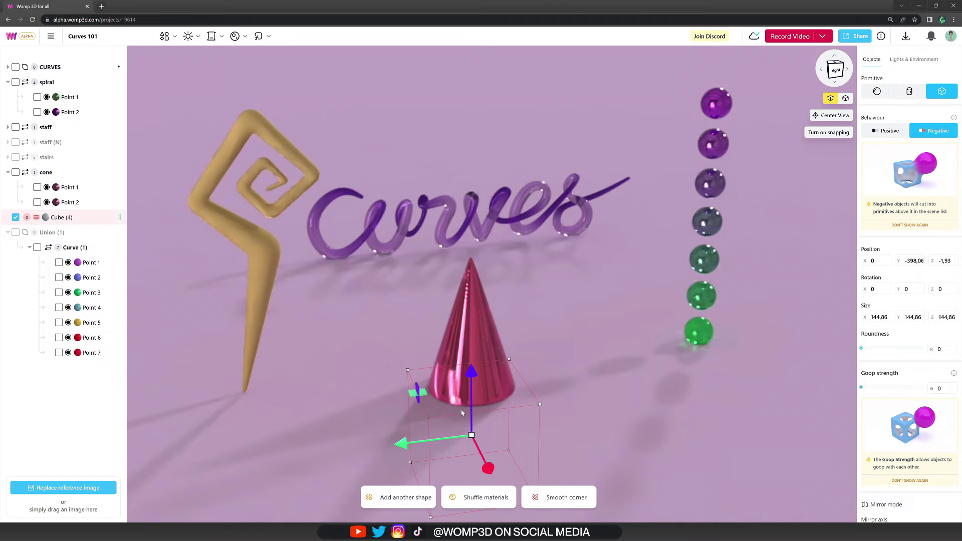
shift+click(50, 172)
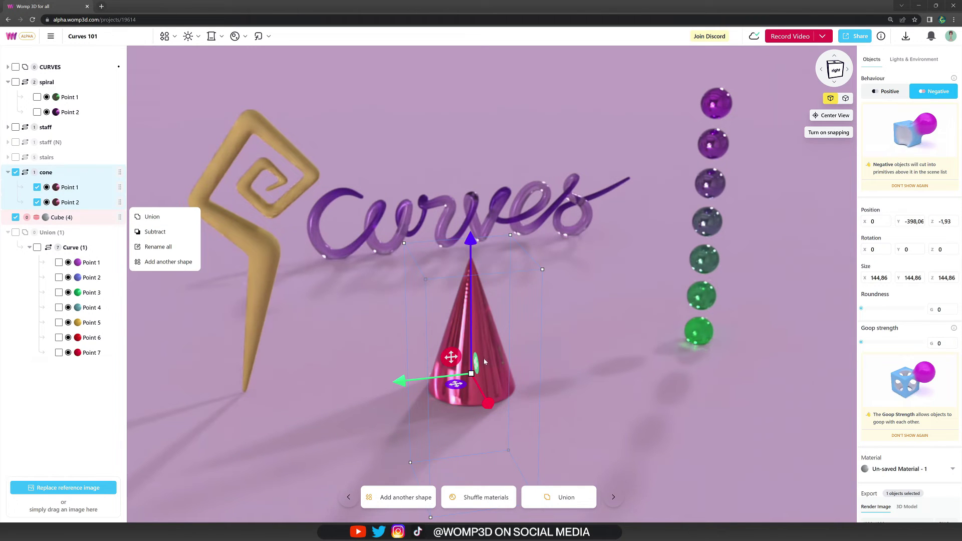
mouse_move(451, 357)
mouse_down()
mouse_move(476, 265)
mouse_move(475, 286)
mouse_move(440, 316)
mouse_move(439, 259)
mouse_move(500, 341)
mouse_move(460, 348)
mouse_move(464, 359)
mouse_up()
click(345, 323)
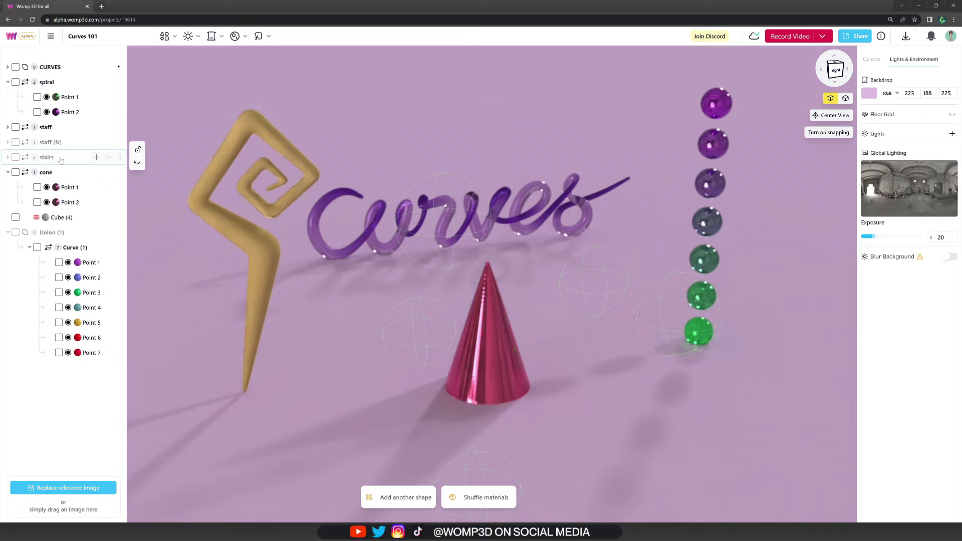
Unhide the stairs curve and delete the spiral, cone and staff curves.
click(138, 163)
scroll(593, 313, down, 2)
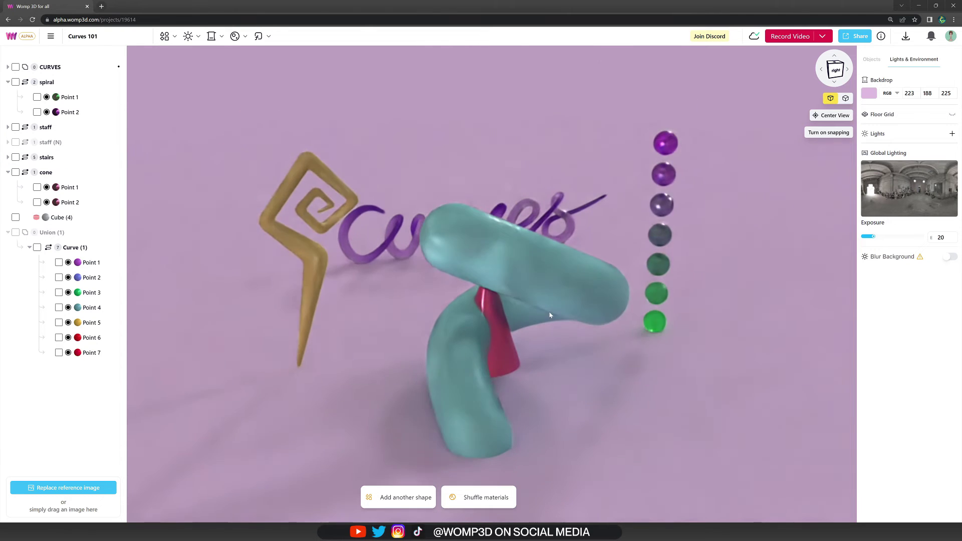
click(49, 83)
key(Delete)
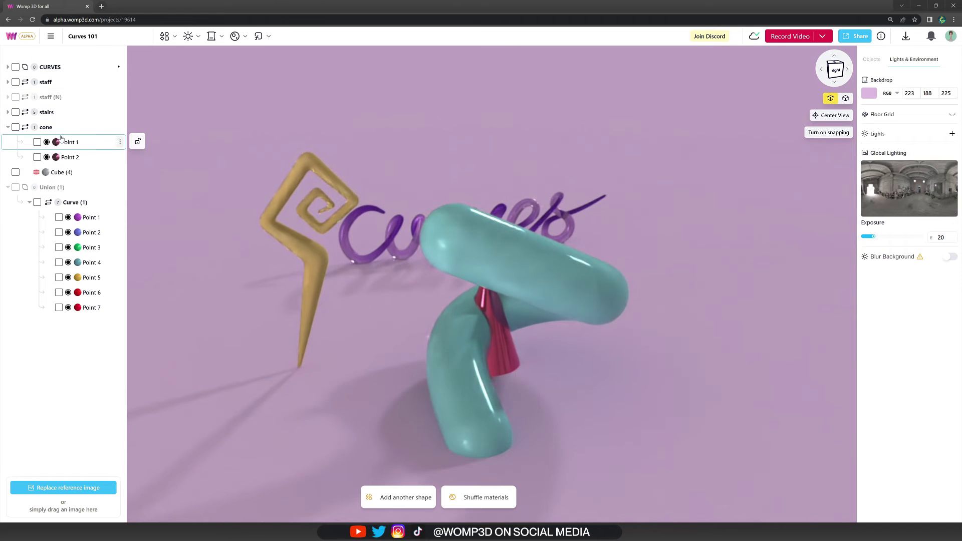
click(46, 126)
key(Delete)
click(46, 82)
key(Delete)
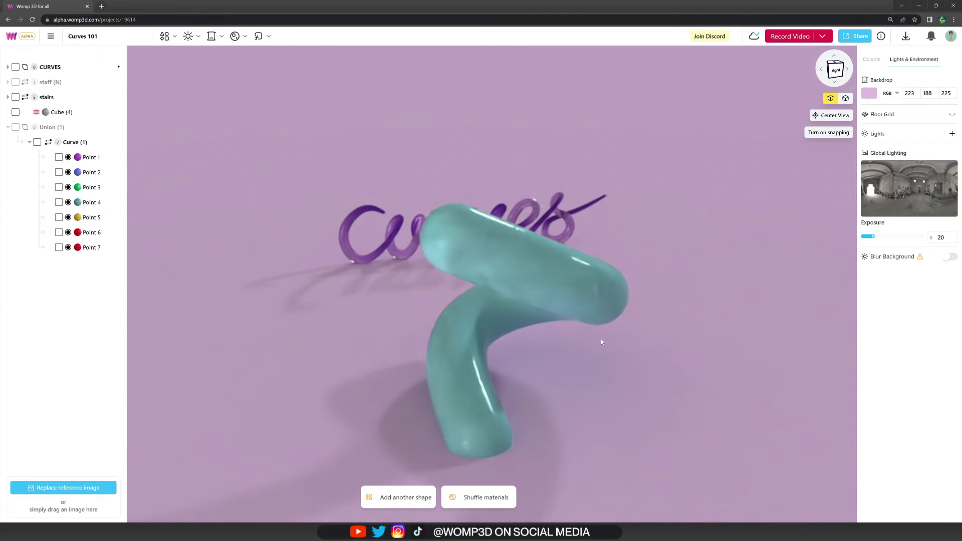
Set the stairs curve's primitive to cube, its density to 9 and its roundness to 1.
drag(636, 335, 602, 341)
click(57, 112)
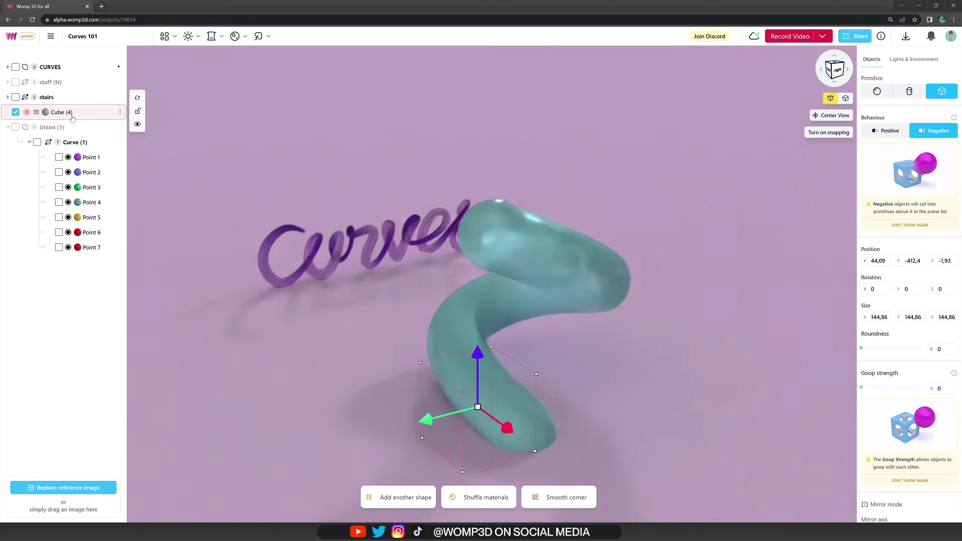
click(67, 102)
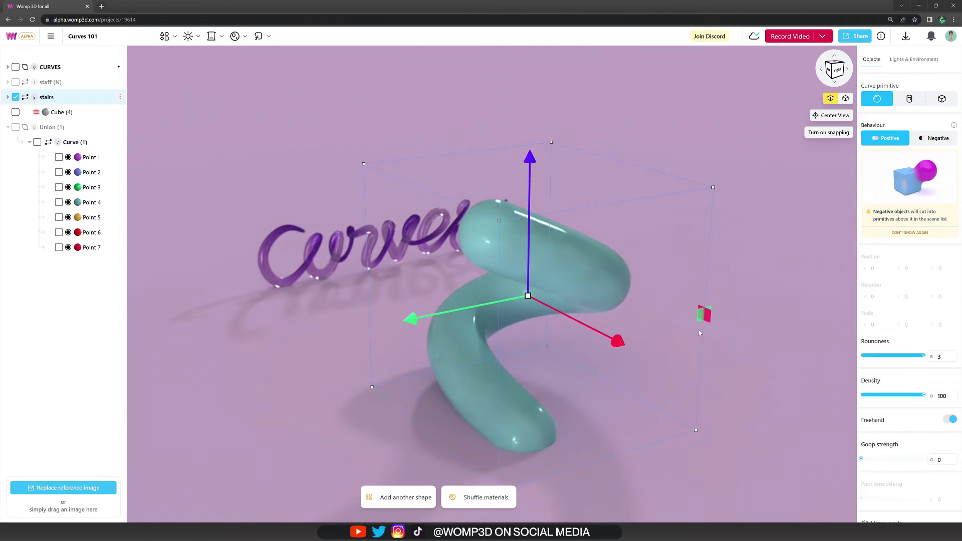
click(941, 101)
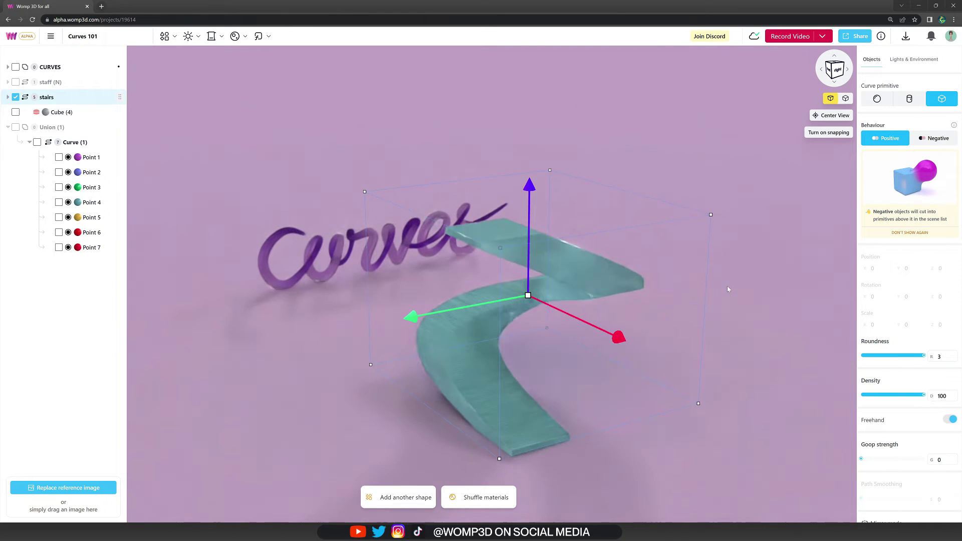
drag(924, 396, 868, 390)
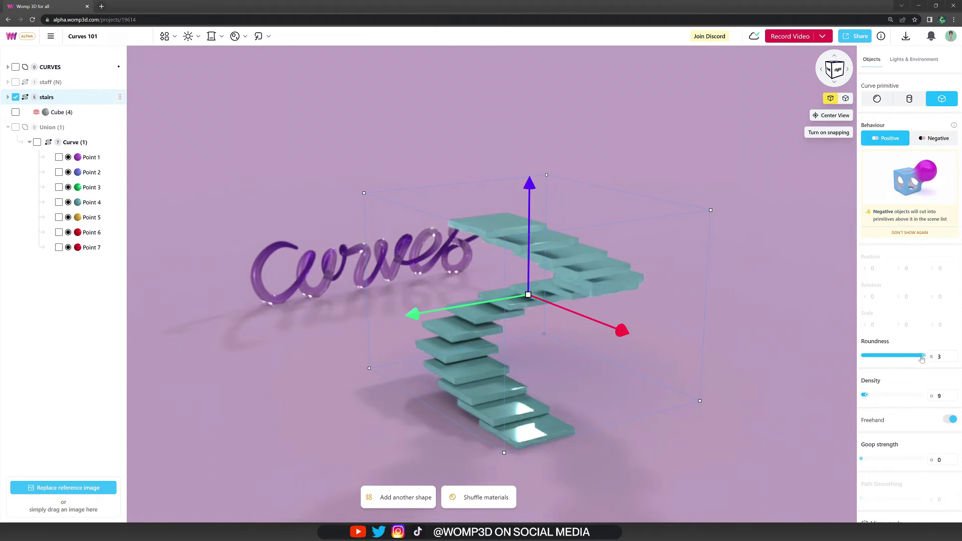
drag(881, 358, 861, 357)
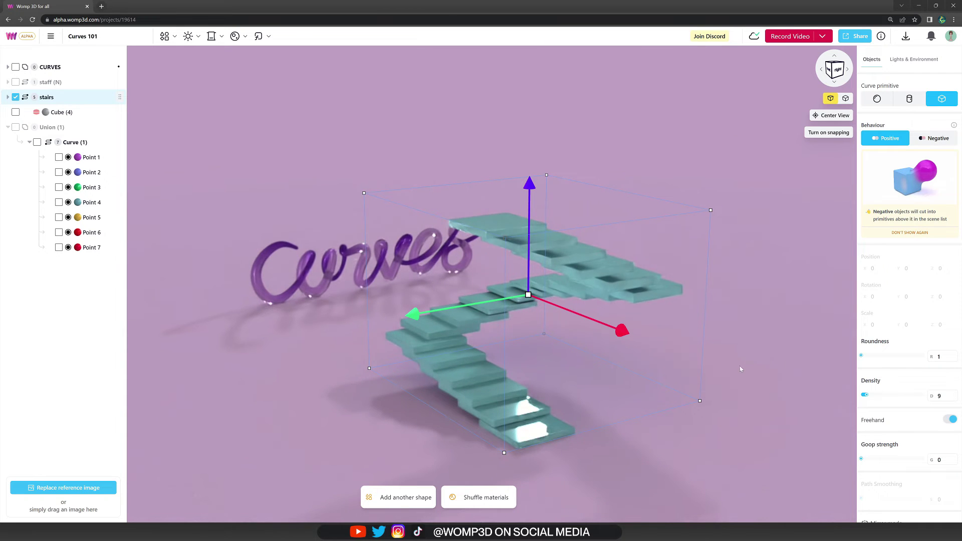
Change the stairs curve to the cylinder primitive and set its density to 22.
drag(631, 370, 551, 365)
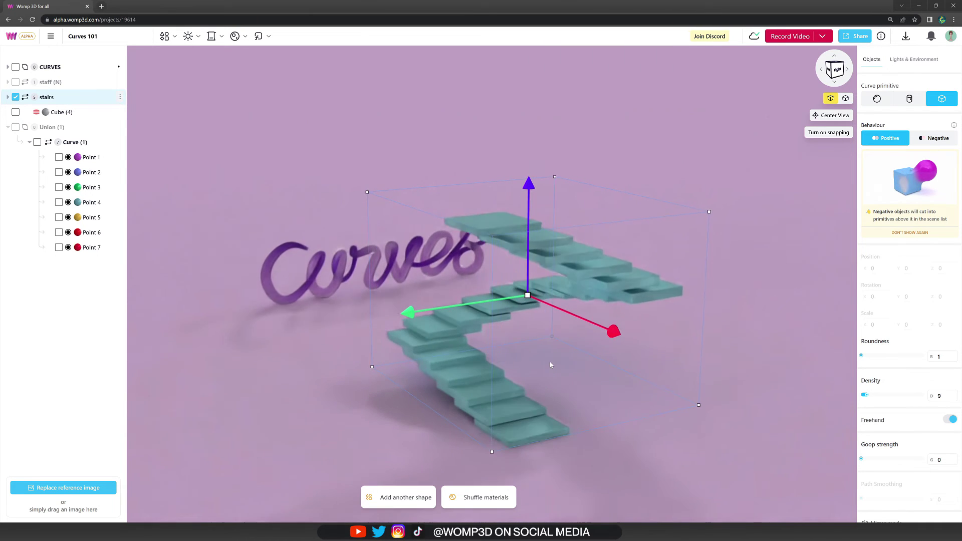
click(910, 99)
mouse_move(866, 396)
mouse_down()
mouse_move(886, 400)
mouse_move(875, 396)
mouse_up()
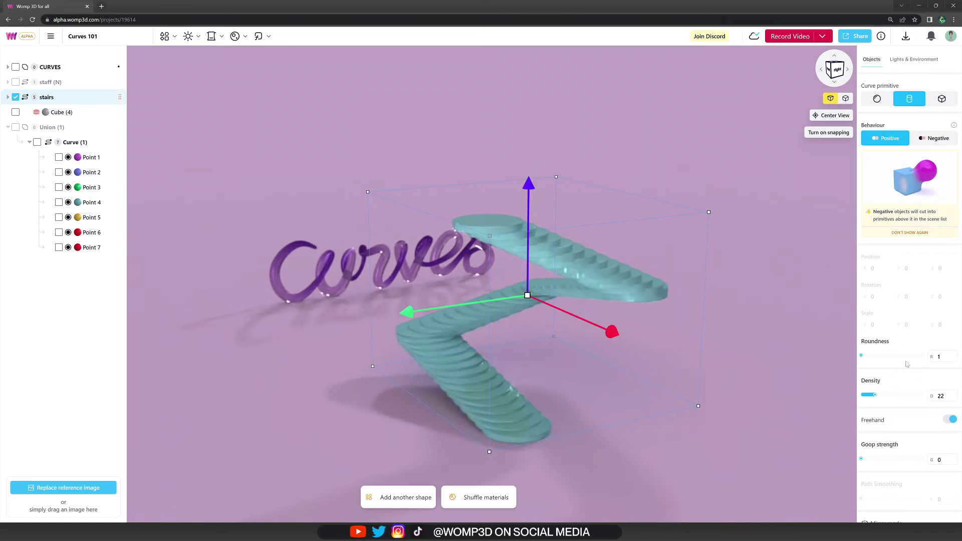
Set the stairs curve's roundness to 3.
drag(885, 360, 926, 361)
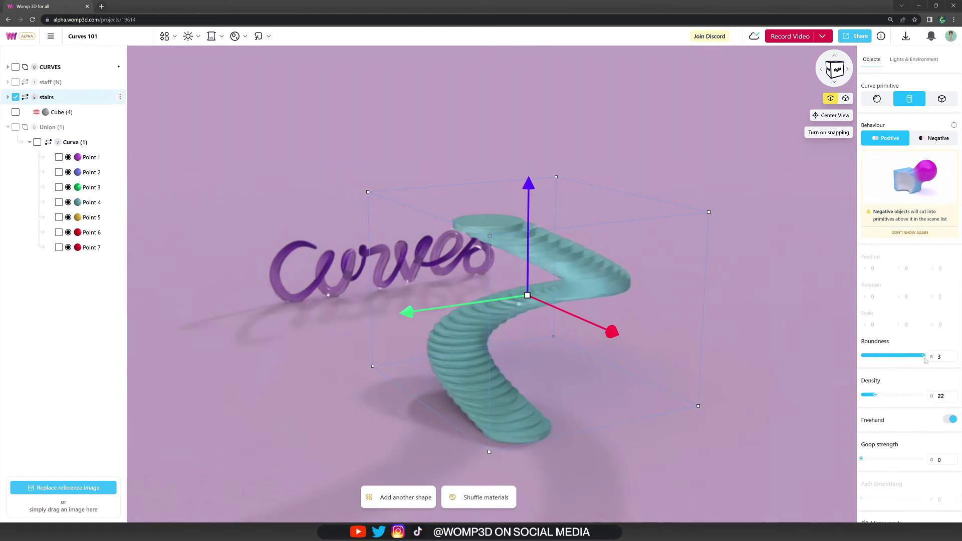
drag(563, 406, 415, 393)
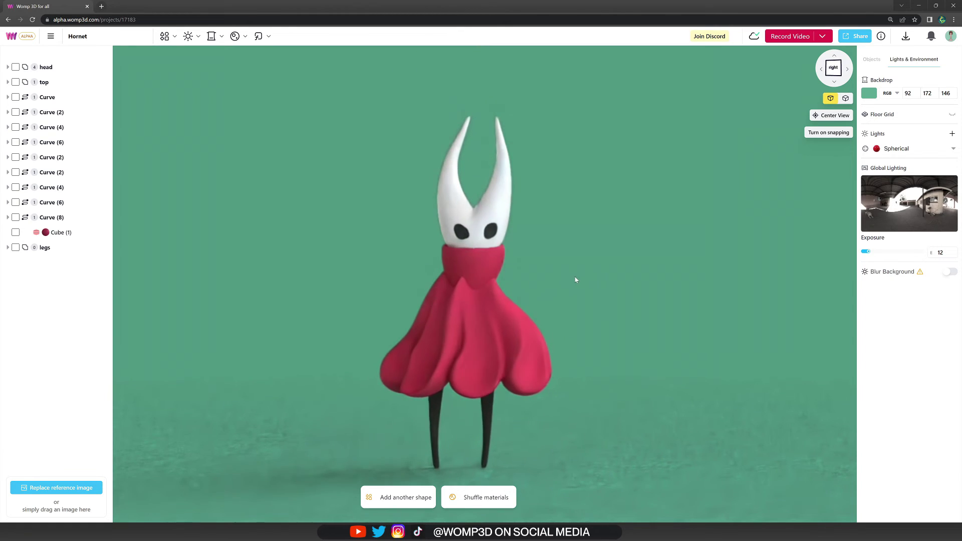
Examine the Hornet model and the Old Elf's curve-based hair from the front and back, including with the hair group hidden.
mouse_move(597, 279)
mouse_down()
mouse_move(523, 277)
mouse_move(606, 283)
mouse_move(512, 279)
mouse_move(564, 290)
mouse_move(593, 286)
mouse_move(598, 273)
mouse_move(522, 279)
mouse_move(535, 294)
mouse_move(582, 283)
mouse_move(489, 278)
mouse_move(578, 283)
mouse_up()
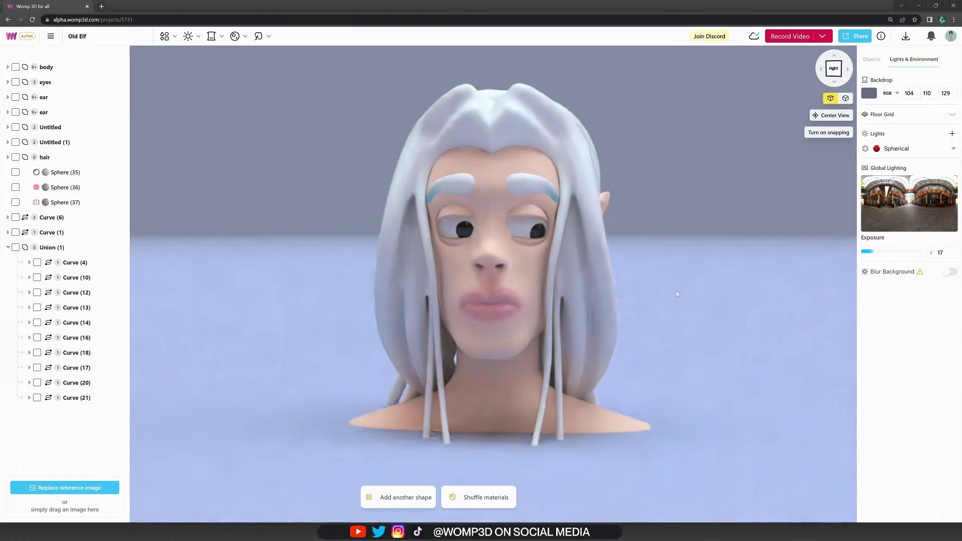
drag(679, 294, 567, 290)
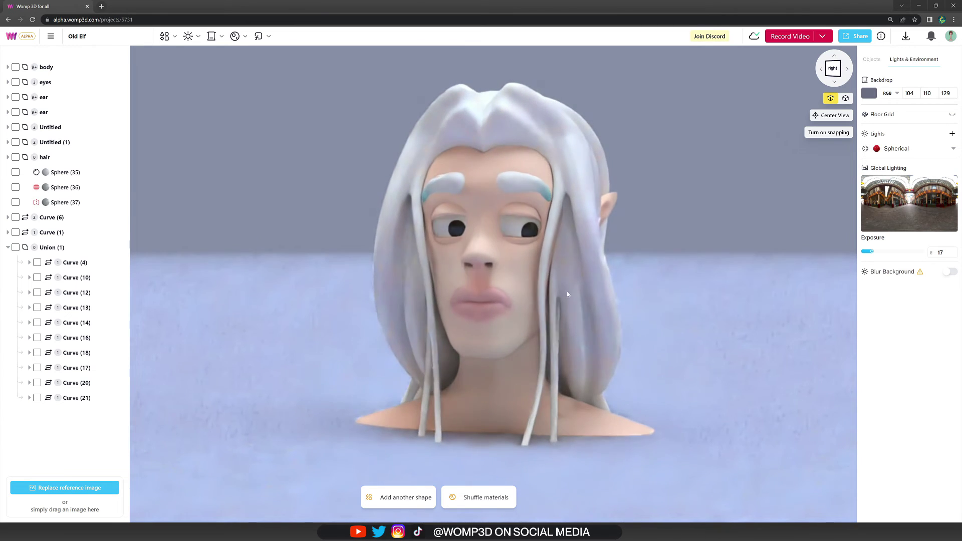
drag(531, 331, 782, 330)
scroll(763, 326, down, 3)
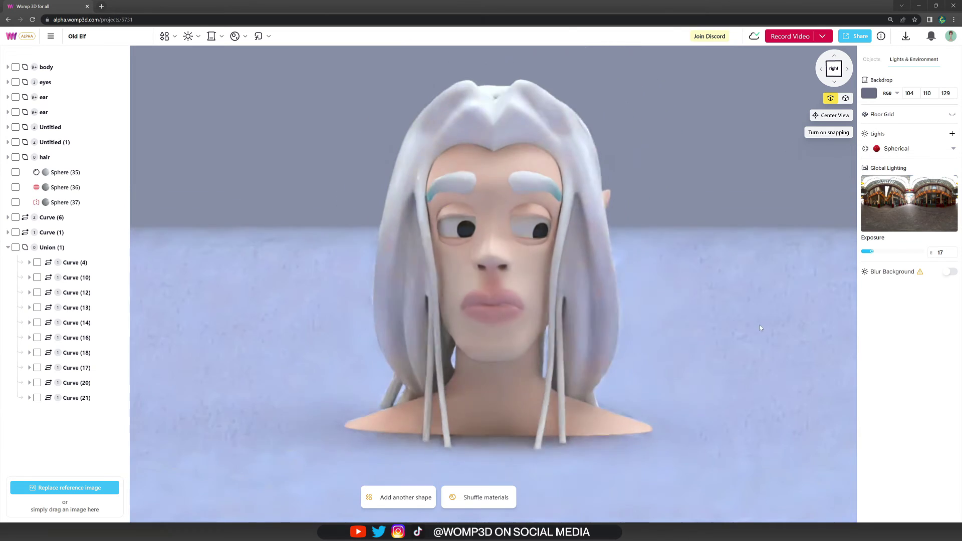
drag(722, 319, 705, 317)
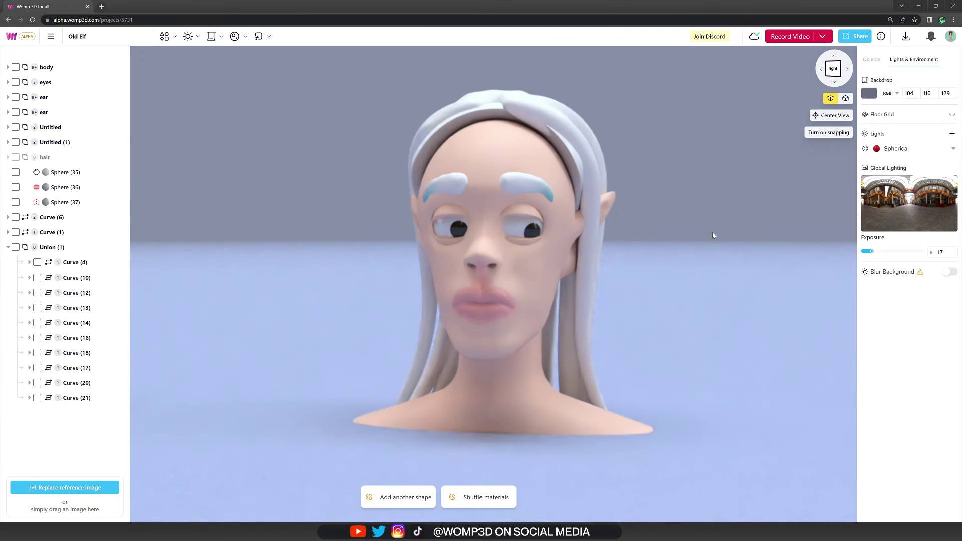
drag(715, 236, 386, 260)
drag(616, 236, 517, 225)
drag(708, 239, 733, 241)
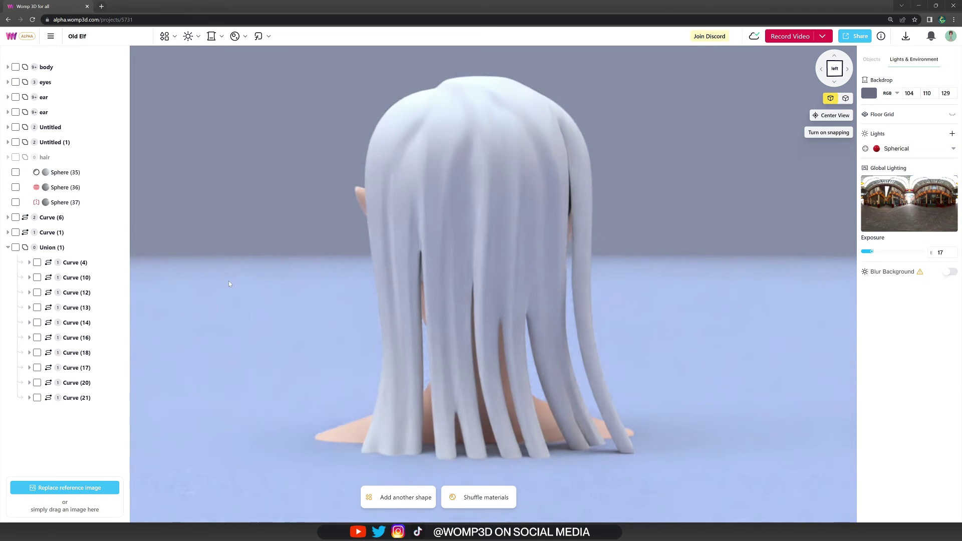
Select the Curve (10) and Curve (16) hair strands one after the other and move each slightly at the back of the head.
click(78, 279)
drag(457, 255, 420, 278)
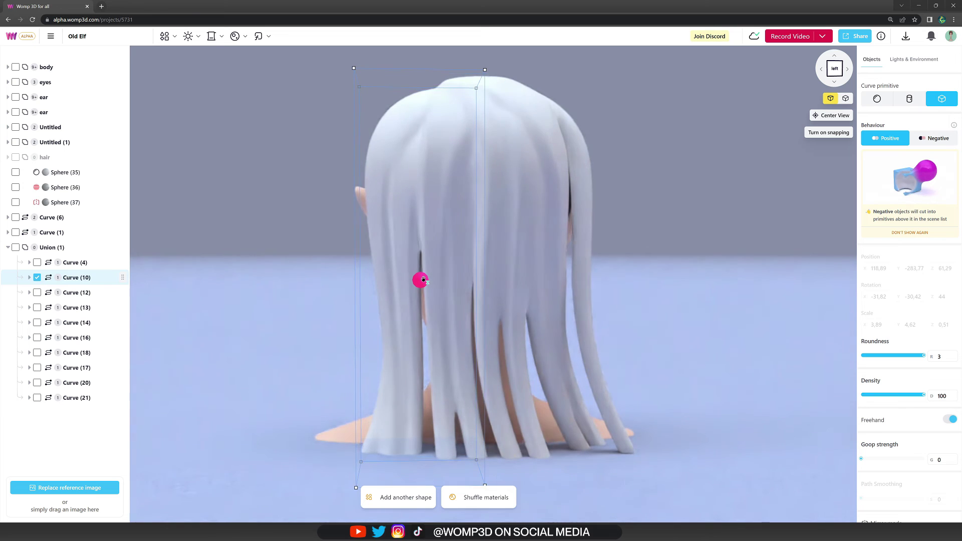
click(100, 337)
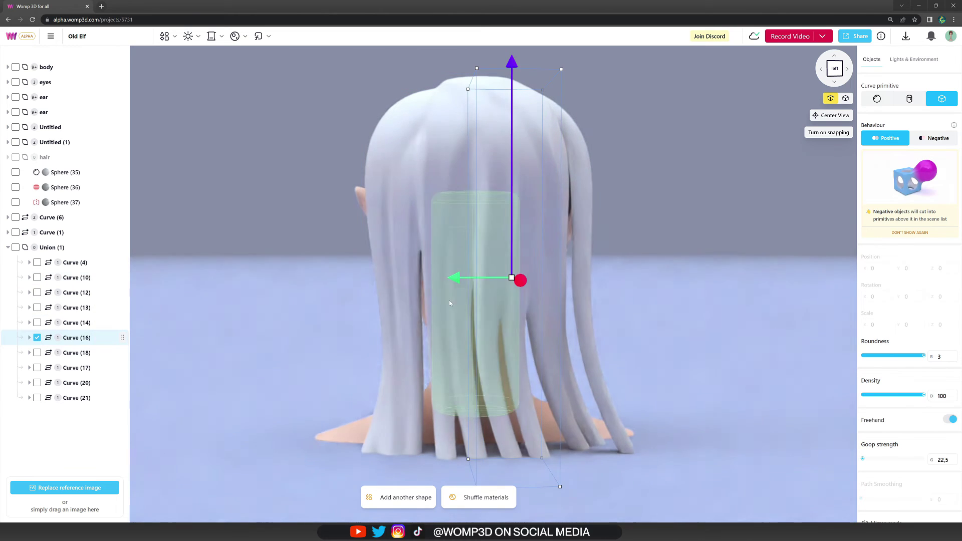
drag(520, 279, 521, 280)
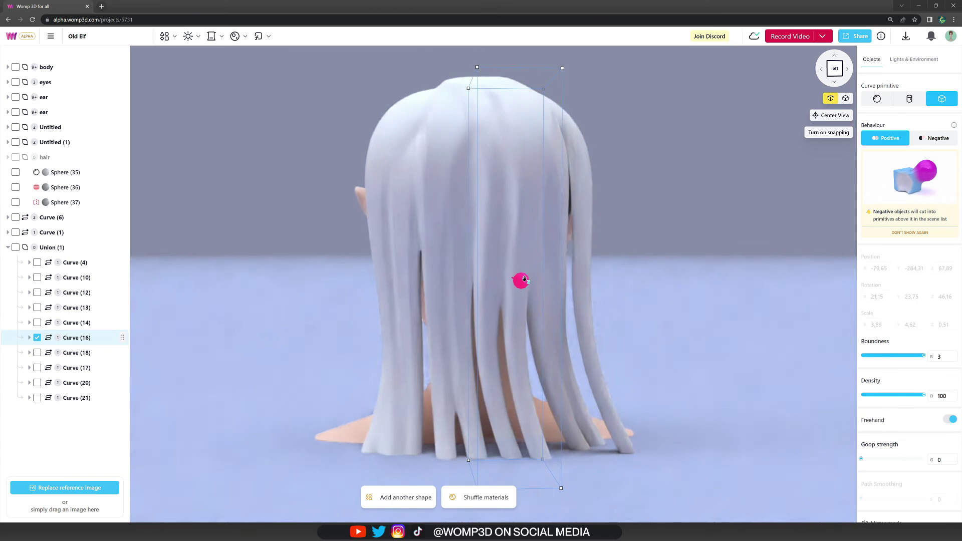
drag(458, 279, 453, 279)
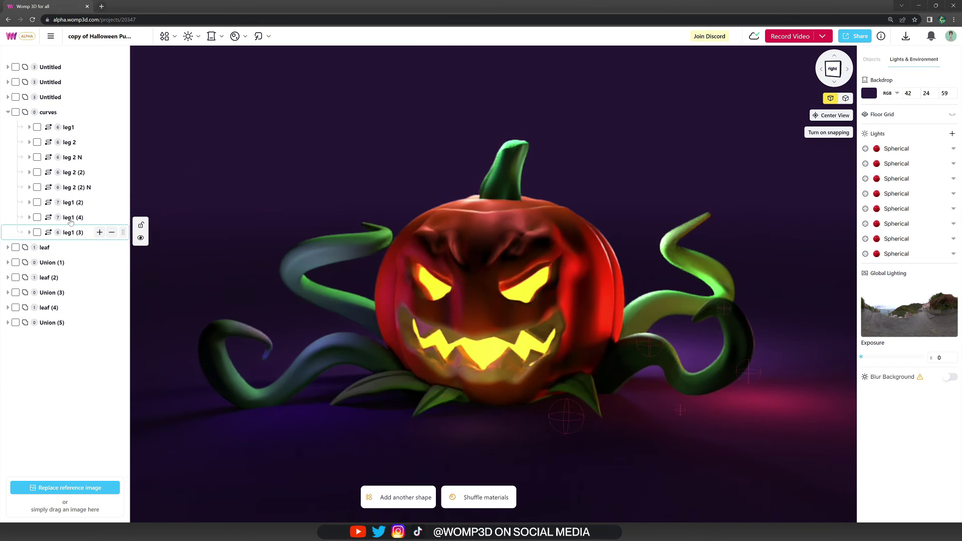
Lower the roundness of the pumpkin's leg1 (2) tentacle to 1 and restore it to 2.
click(73, 203)
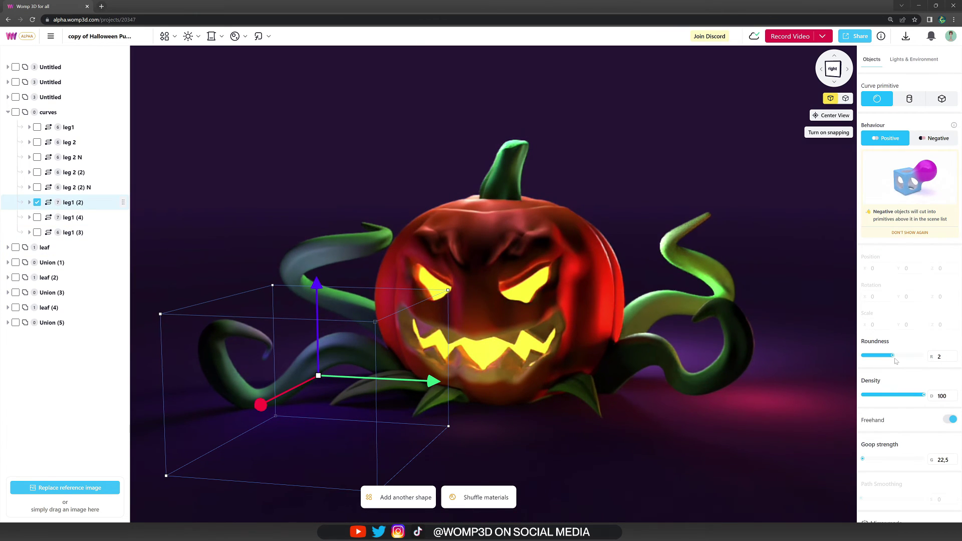
drag(860, 357, 856, 356)
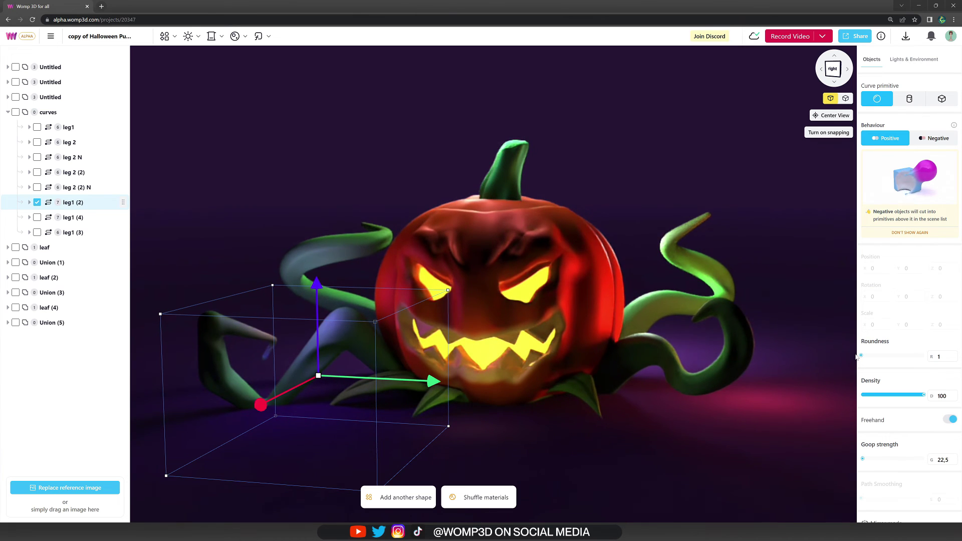
drag(877, 357, 888, 357)
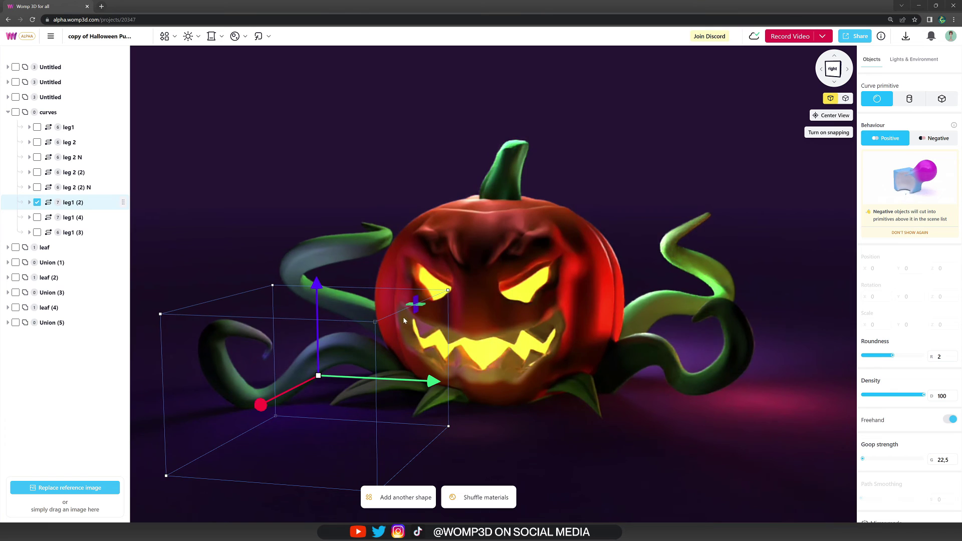
Shift the negative leg1 (4) curve slightly downward along its tentacle and clear the selection.
click(77, 218)
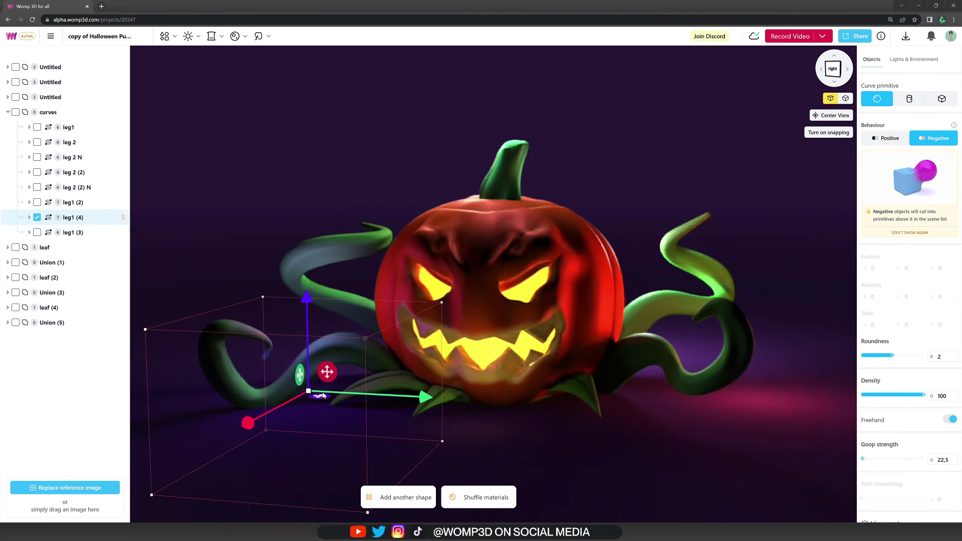
mouse_move(327, 372)
mouse_down()
mouse_move(331, 354)
mouse_move(329, 372)
mouse_move(321, 369)
mouse_move(334, 364)
mouse_move(322, 370)
mouse_move(328, 378)
mouse_up()
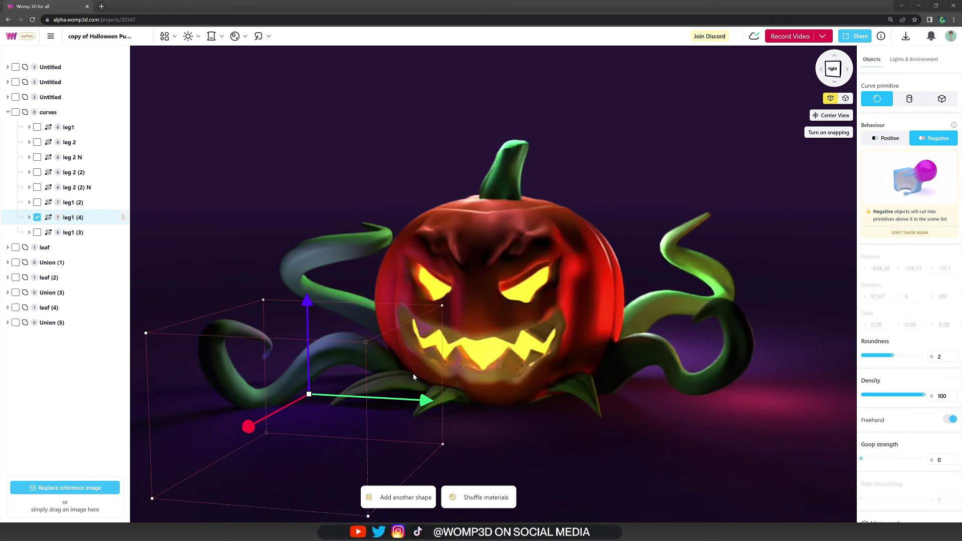
click(630, 442)
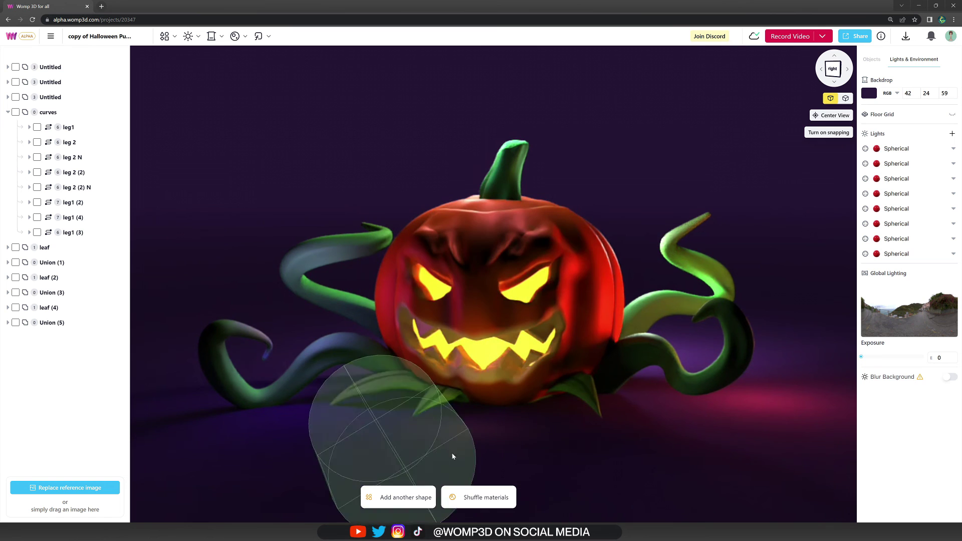
drag(676, 417, 684, 420)
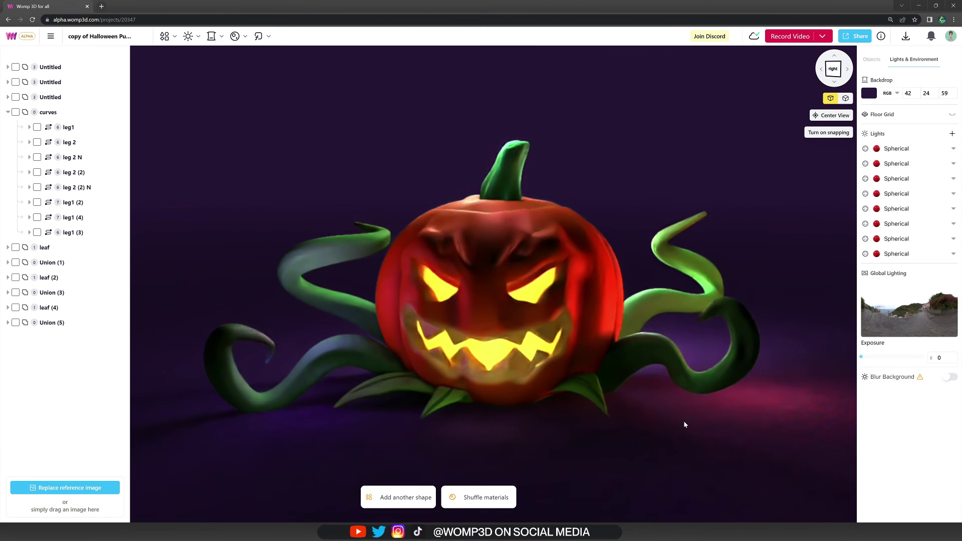